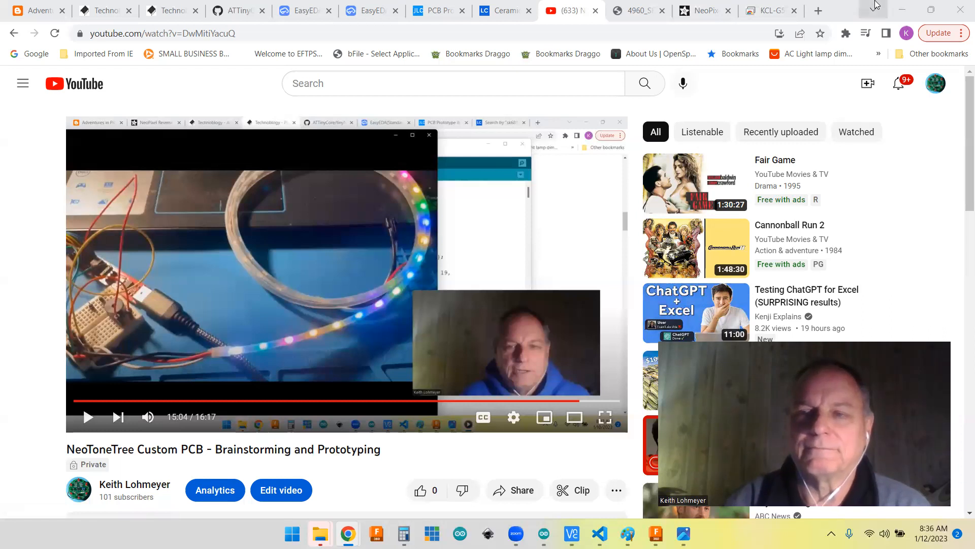
Step: Switch to the KCL-G50 remote desktop session showing the treetest project in LightBurn
left_click(776, 10)
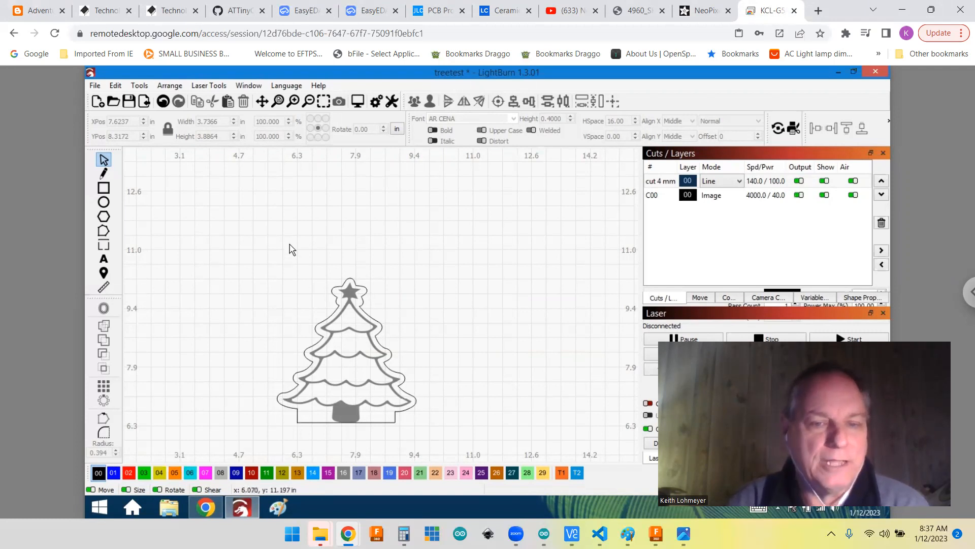
scroll(292, 249, "up", 1)
scroll(293, 249, "down", 2)
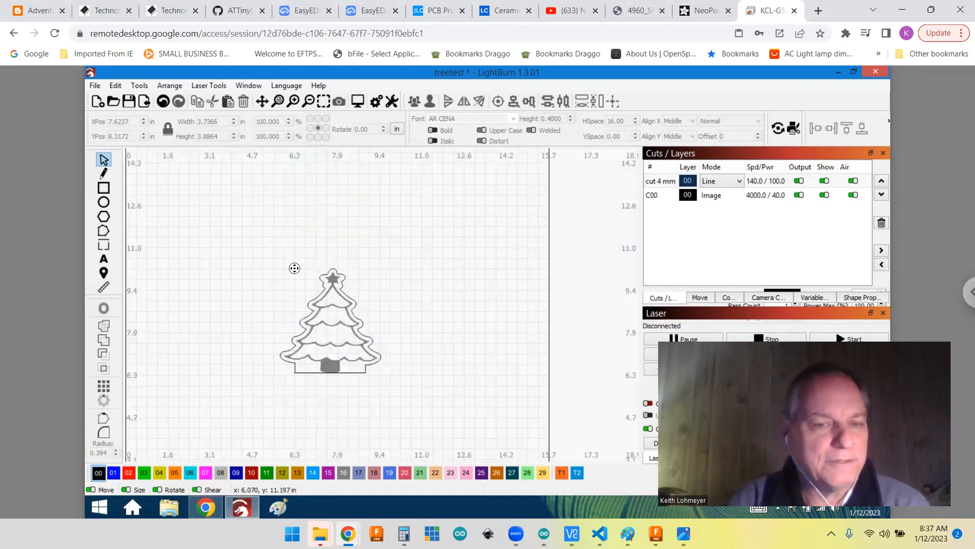
scroll(303, 296, "down", 1)
middle_click_drag(304, 296, 311, 305)
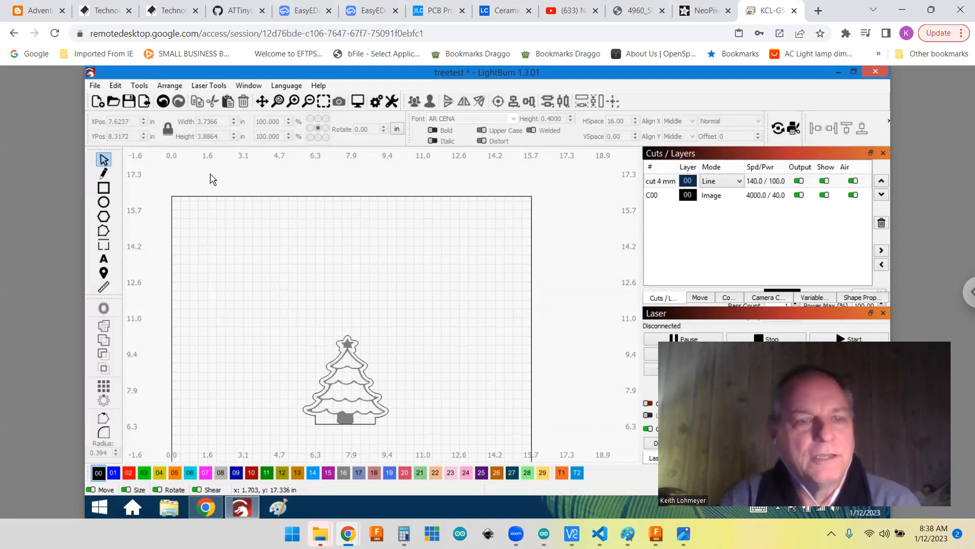
Step: Import the tree PNG from the Clipart folder and place it clear of the existing tree, at about X 3.02, Y 12.90 in
left_click(95, 86)
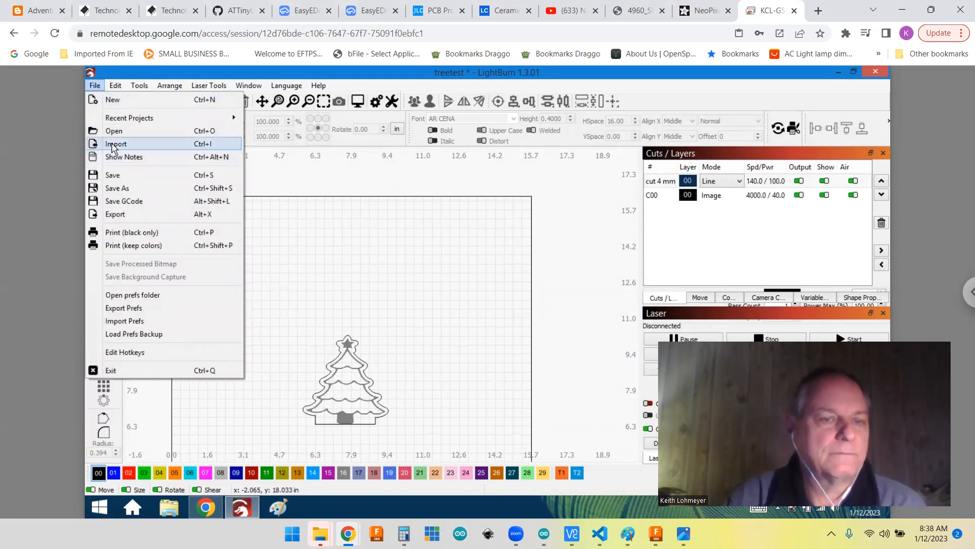
left_click(115, 146)
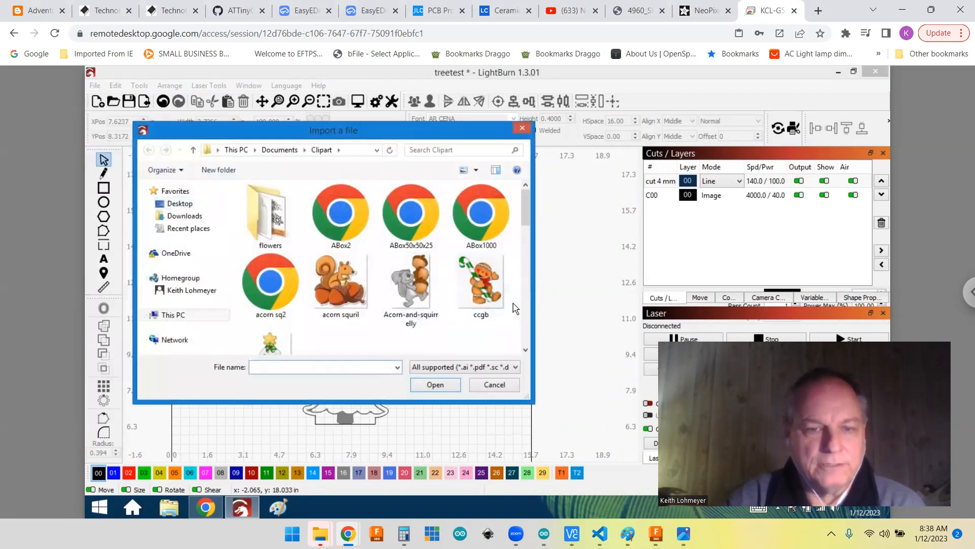
left_click_drag(526, 212, 526, 234)
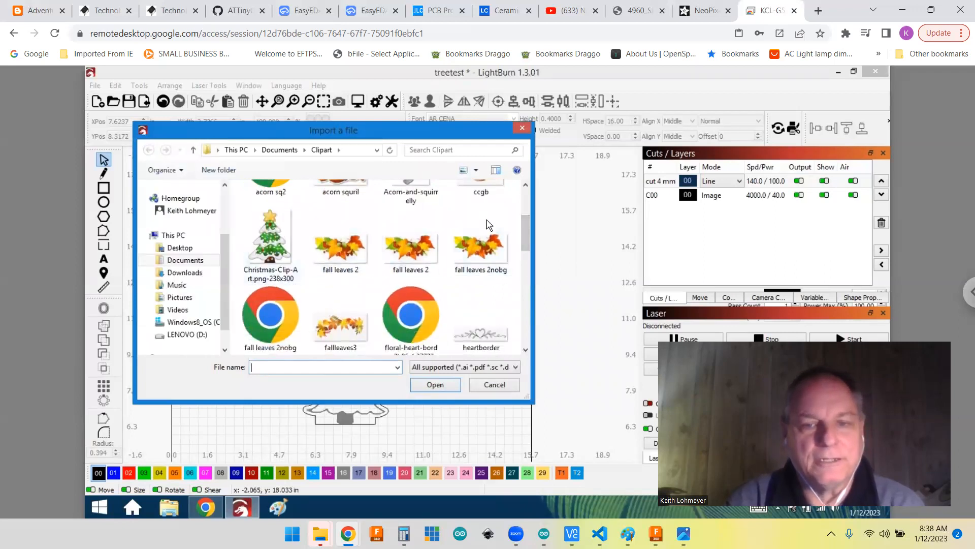
left_click_drag(528, 232, 543, 326)
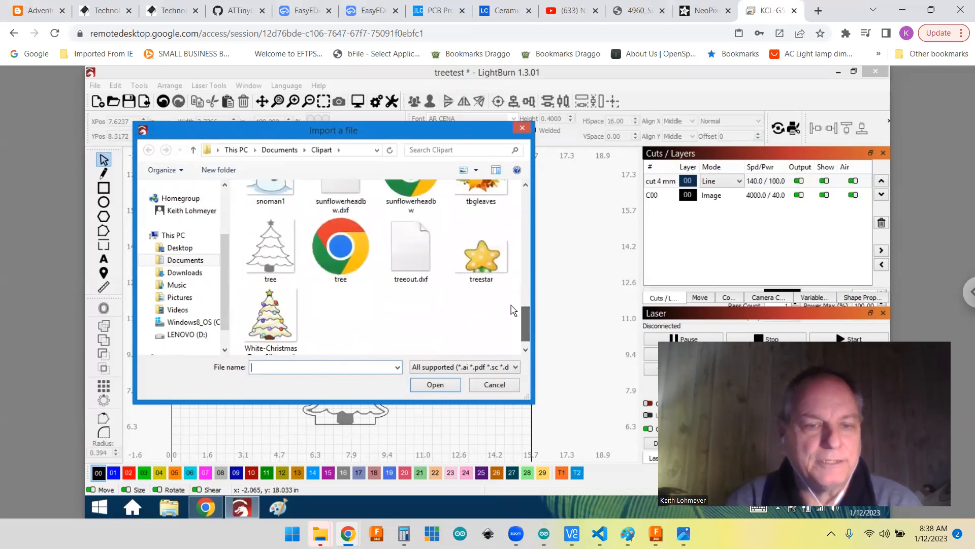
left_click(273, 258)
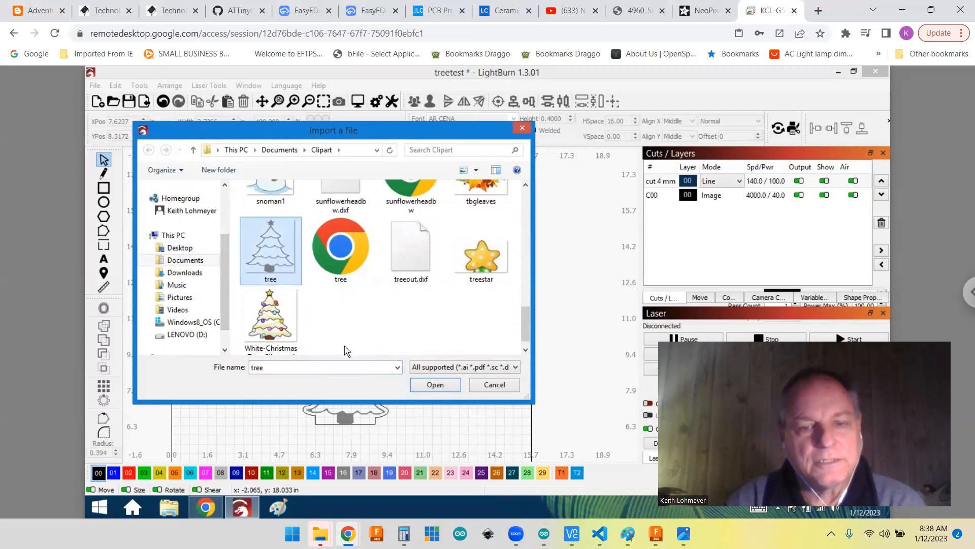
left_click(435, 385)
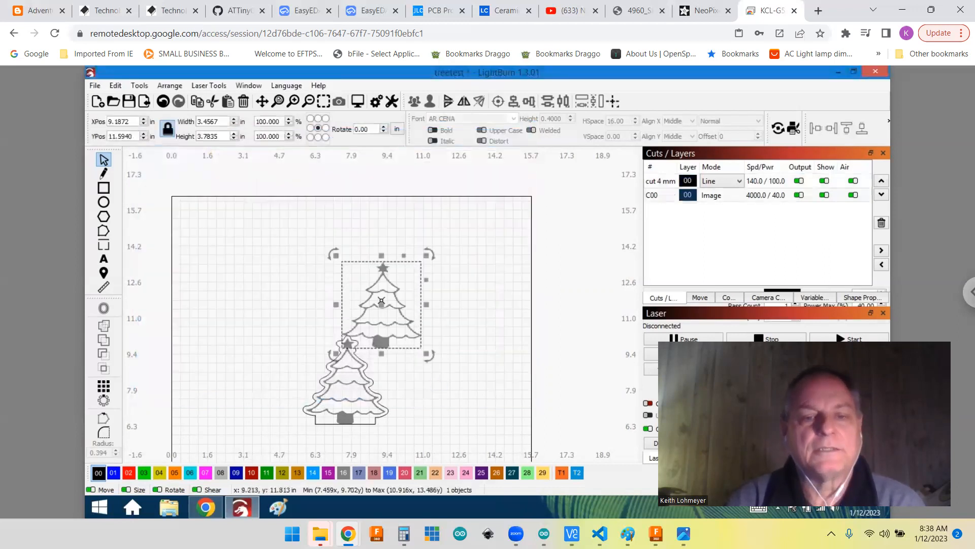
left_click_drag(381, 301, 248, 277)
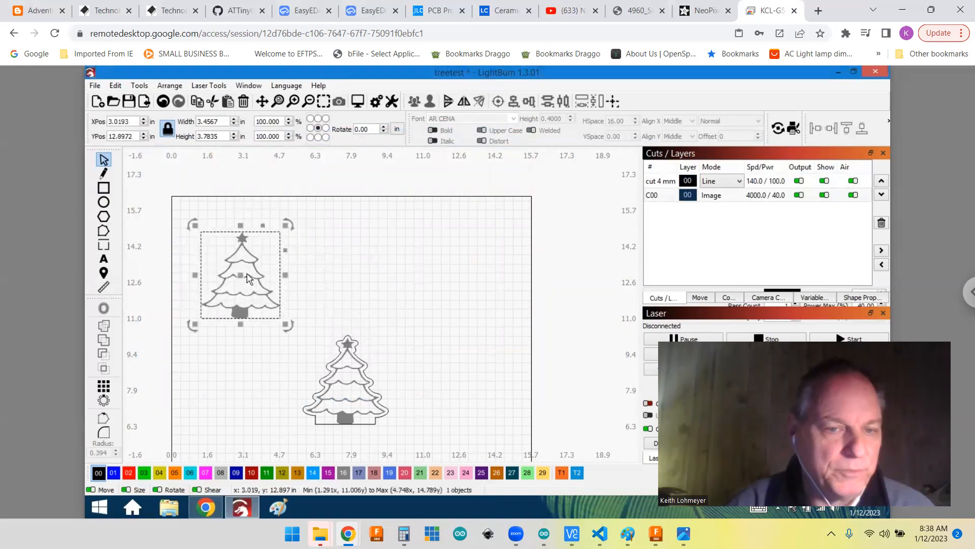
left_click(325, 283)
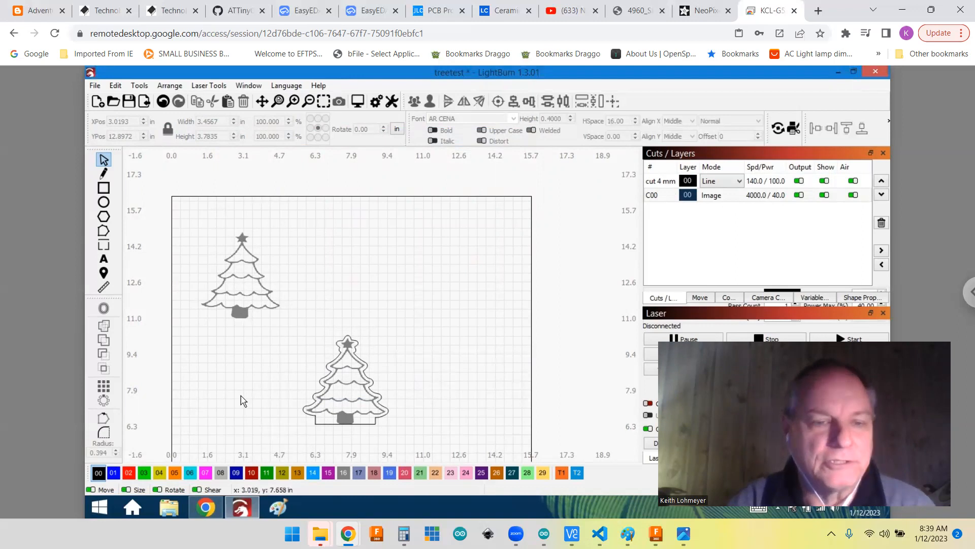
Step: Trace the imported tree image into vector outlines with the default trace settings, keeping the source image
scroll(187, 277, "up", 2)
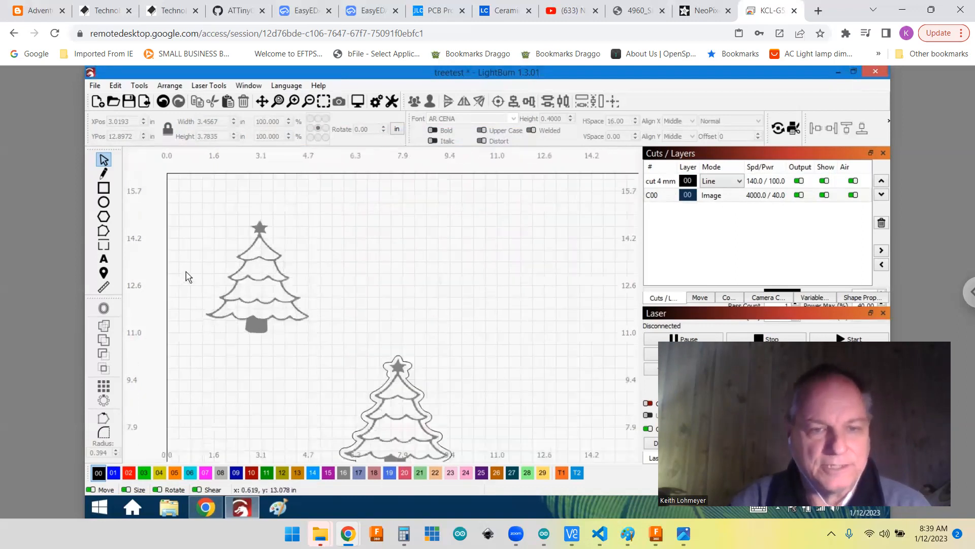
scroll(188, 277, "up", 1)
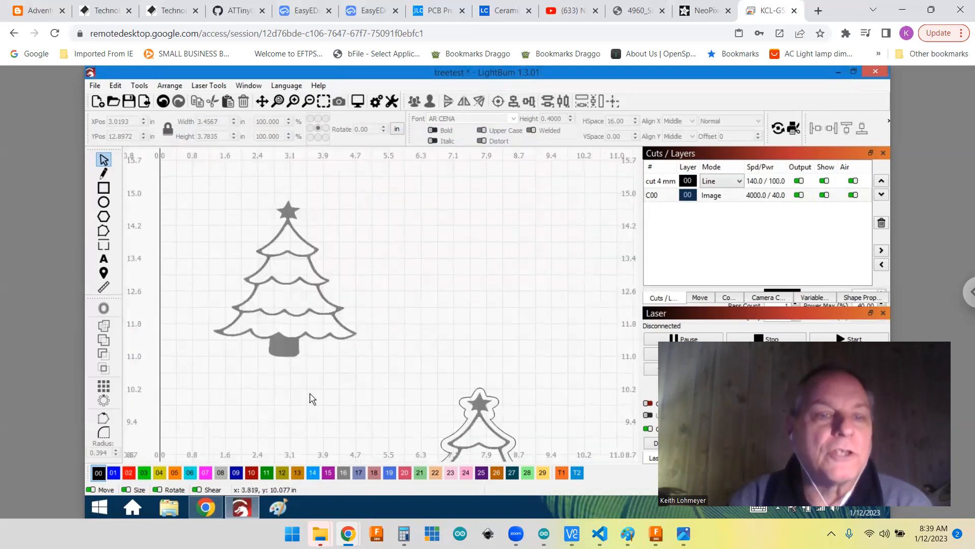
left_click(141, 86)
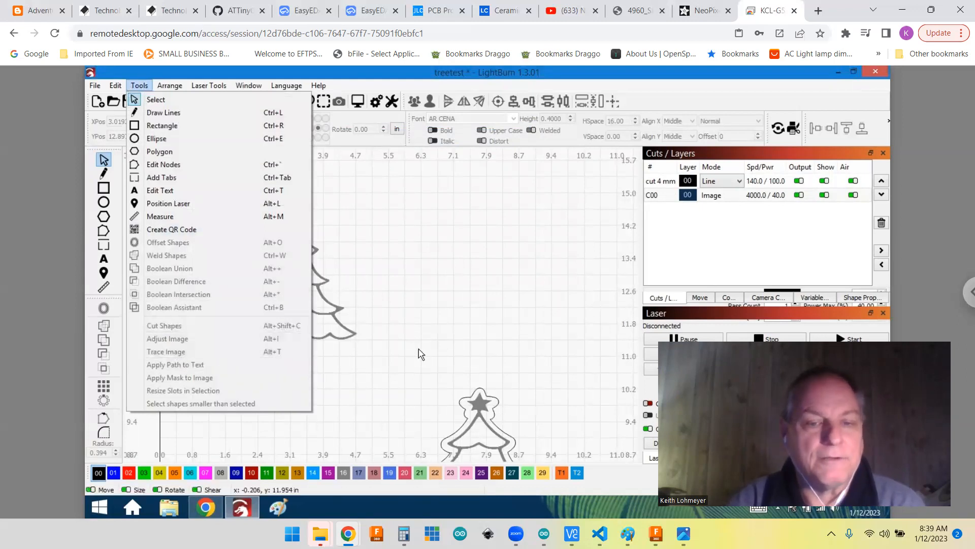
left_click(368, 348)
left_click_drag(350, 376, 324, 311)
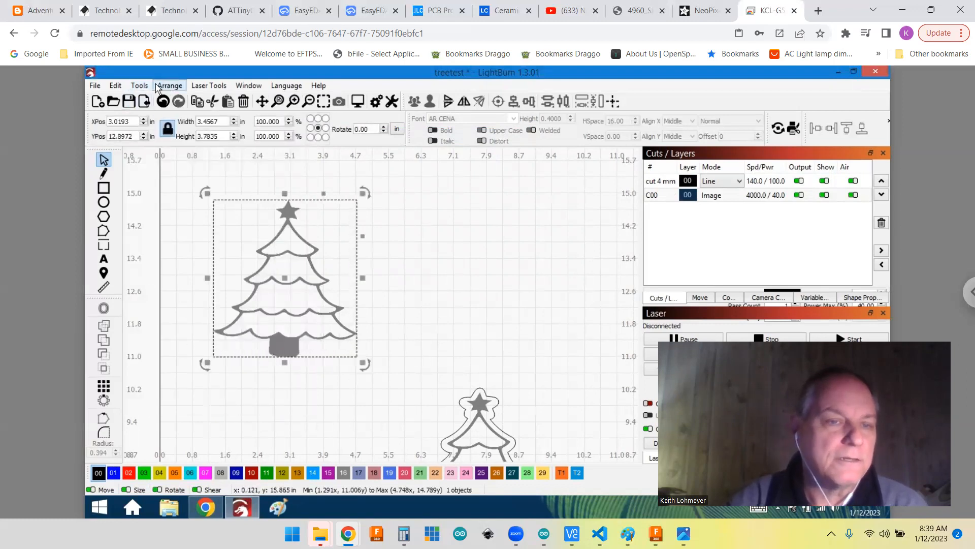
left_click(140, 85)
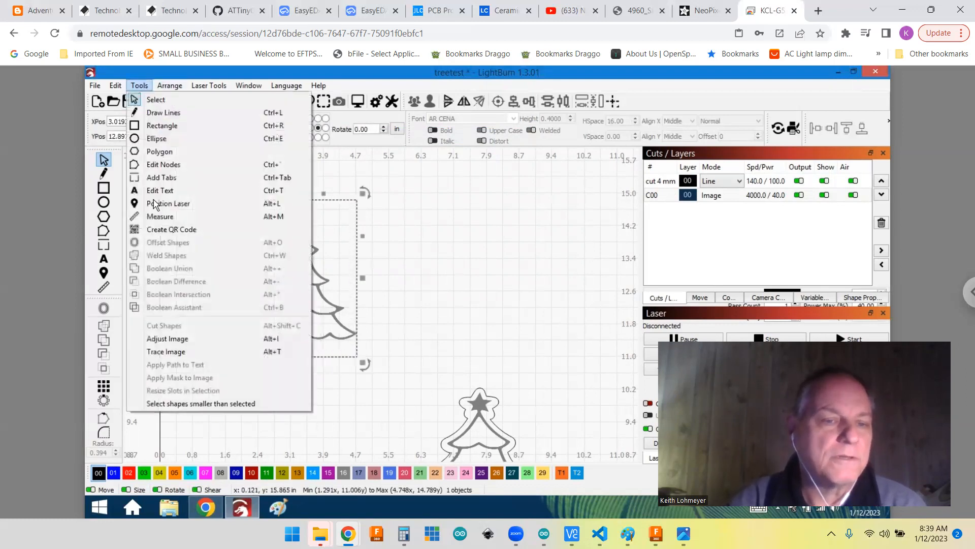
left_click(176, 356)
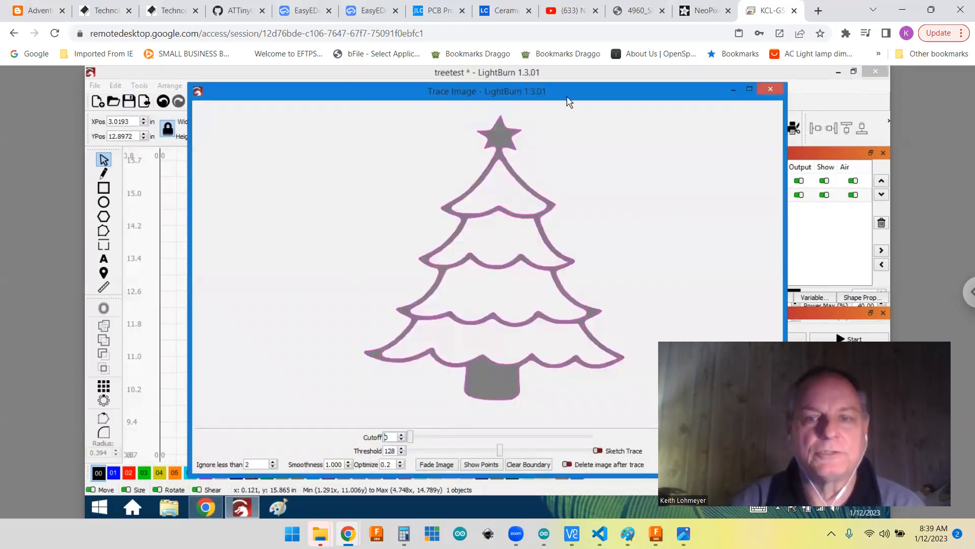
left_click_drag(503, 96, 472, 67)
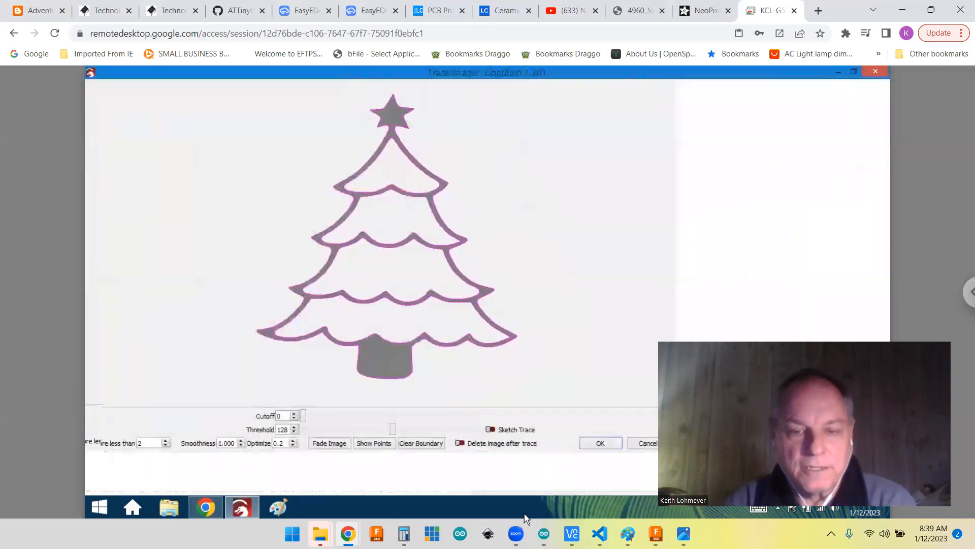
mouse_move(518, 531)
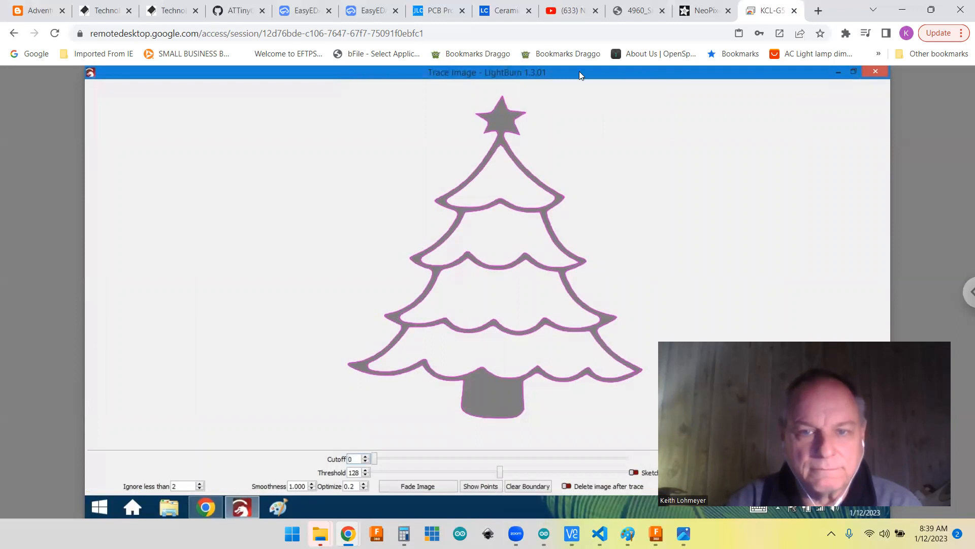
left_click_drag(580, 75, 433, 86)
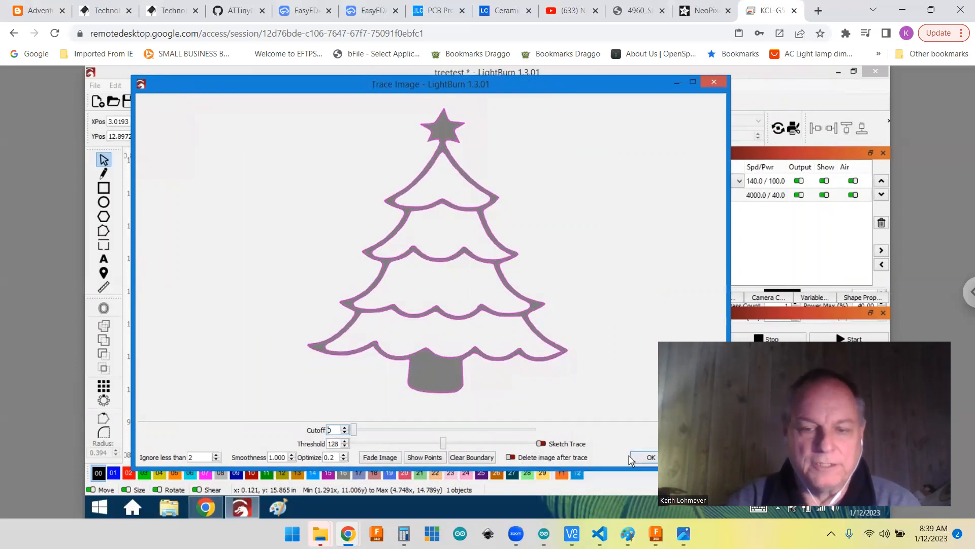
left_click(650, 459)
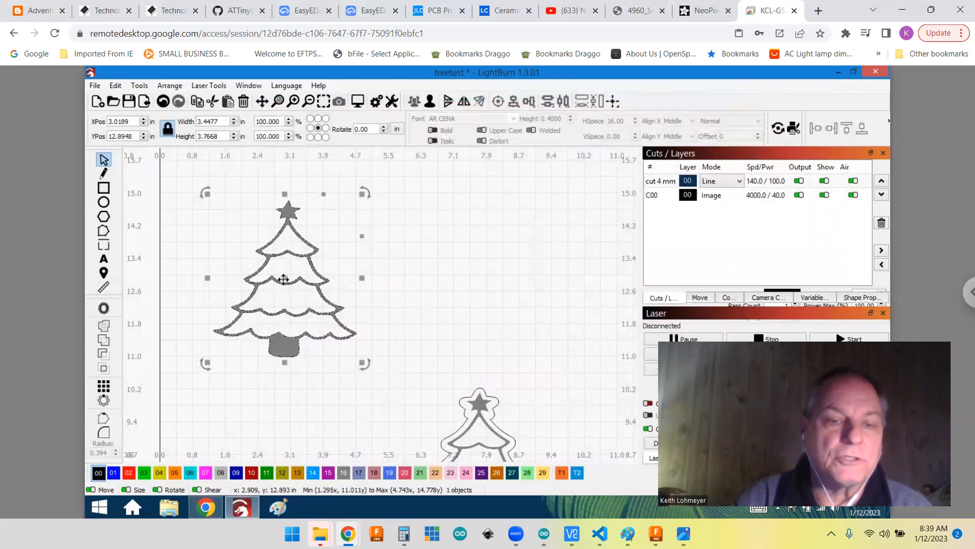
Step: Move the traced outlines beside the tree image, to about X 7.05, Y 13.09 in, and ungroup them
mouse_move(289, 283)
left_mouse_down()
mouse_move(472, 249)
mouse_move(455, 274)
left_mouse_up()
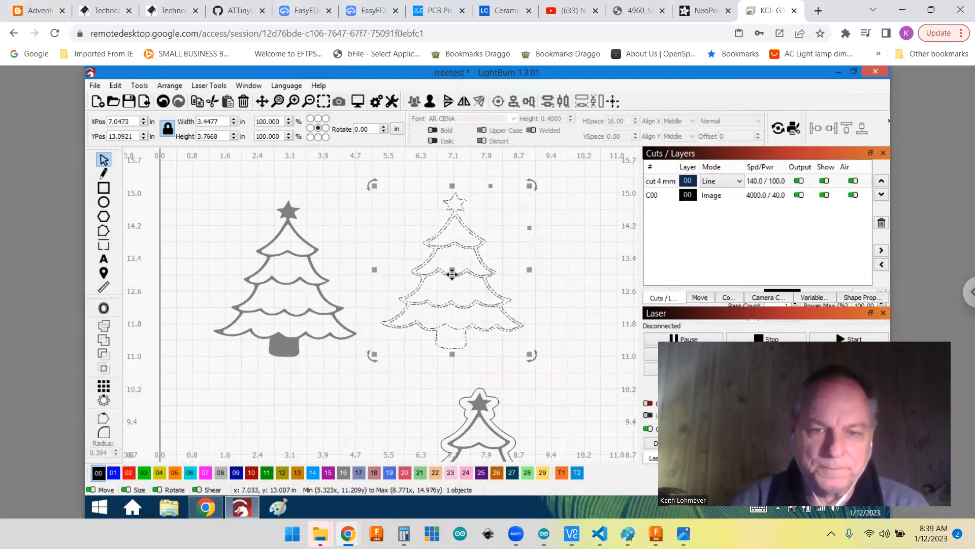
left_click(564, 295)
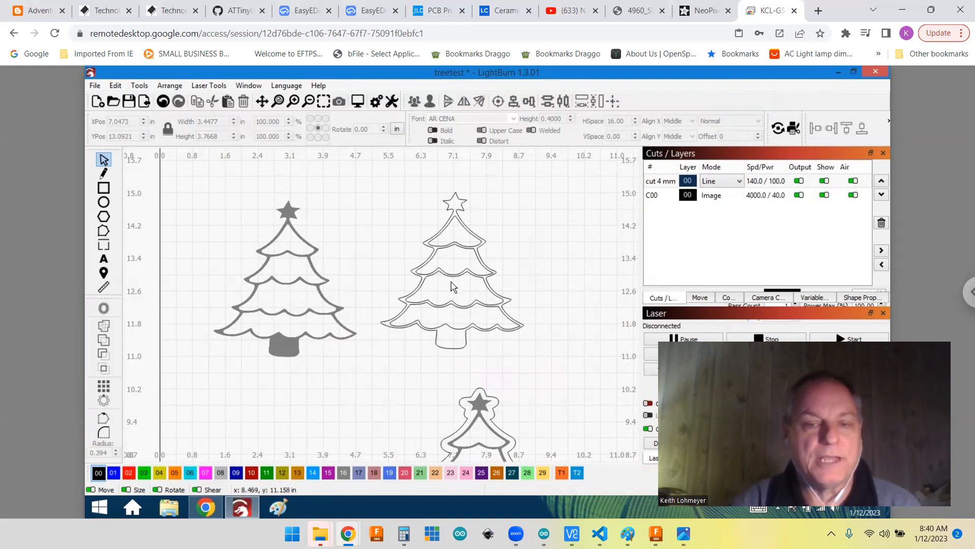
left_click(521, 292)
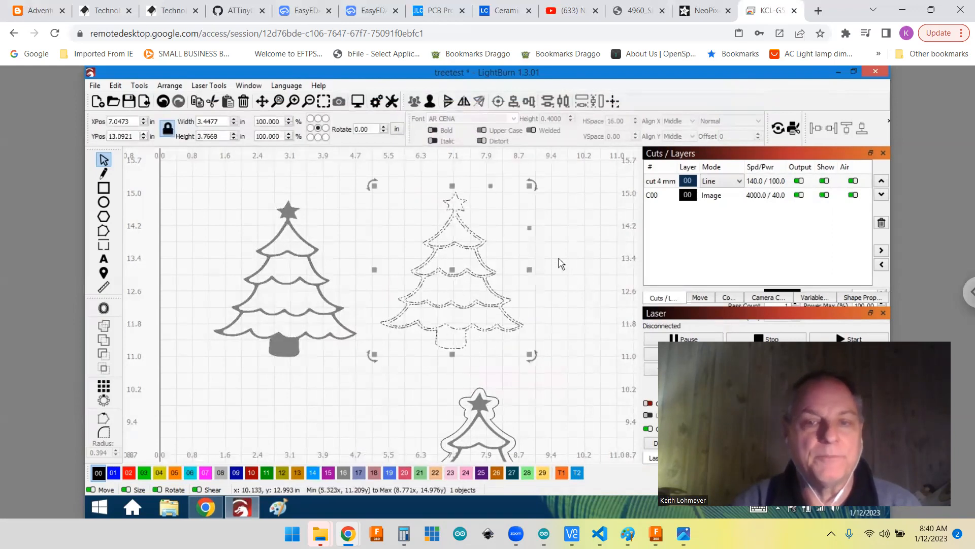
left_click(430, 102)
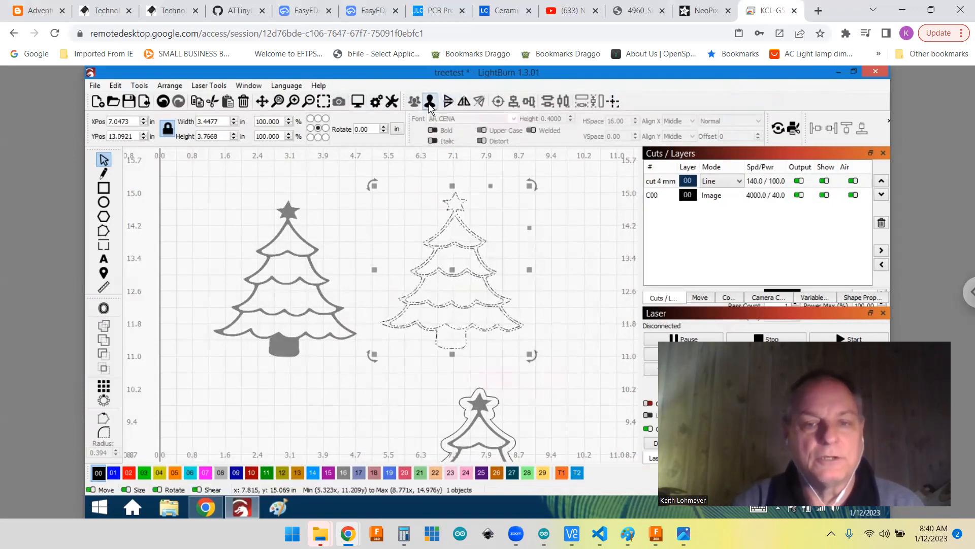
left_click(592, 292)
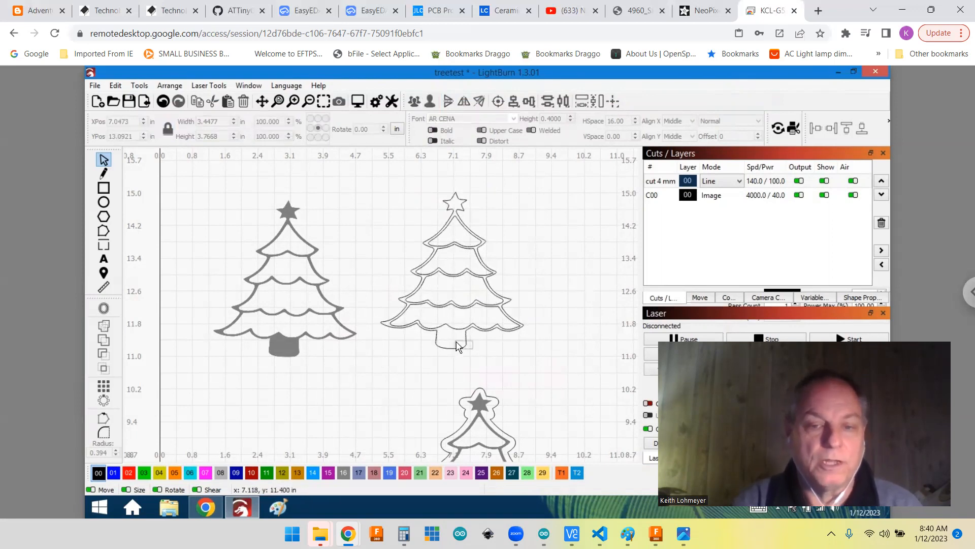
Step: Offset the outer traced tree outline outward by 0.1 in with round corners, keeping the original shape
left_click(470, 359)
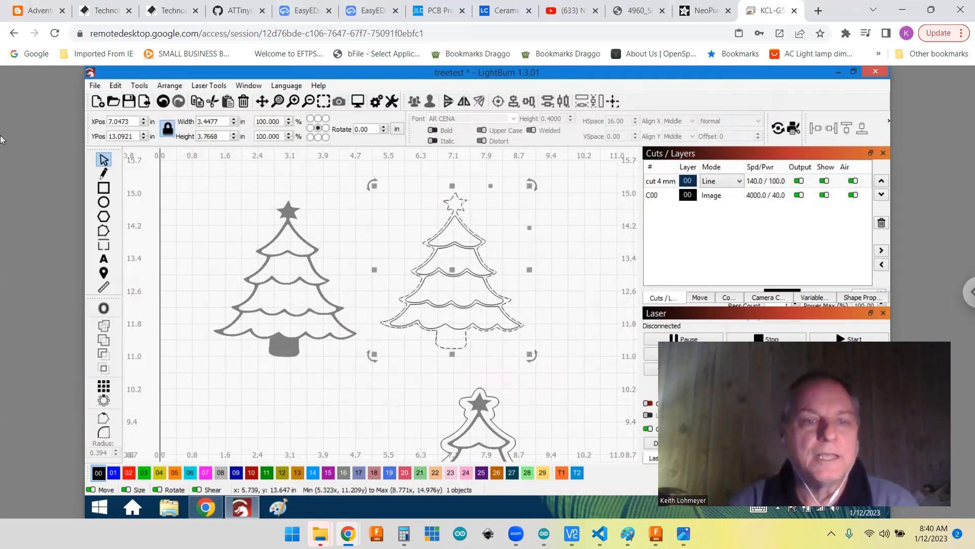
left_click(138, 85)
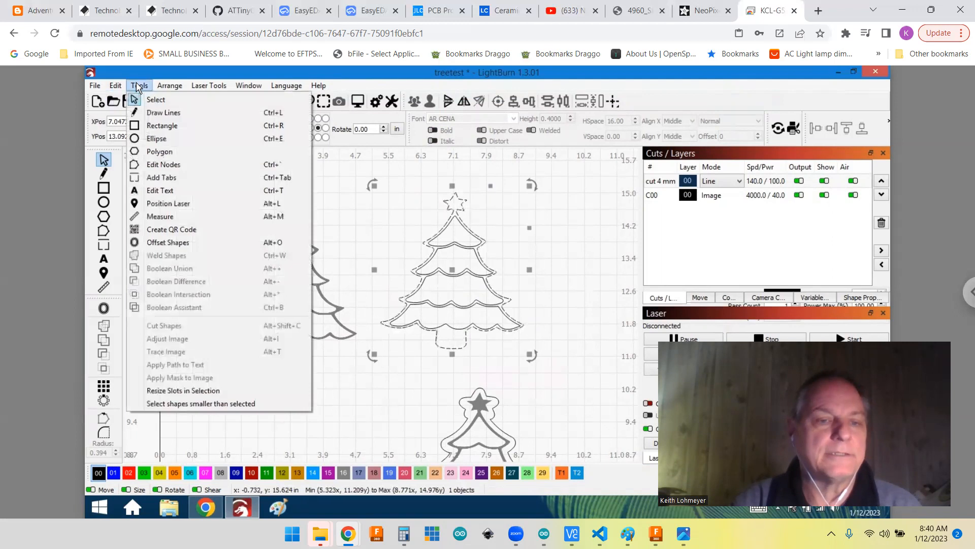
left_click(172, 243)
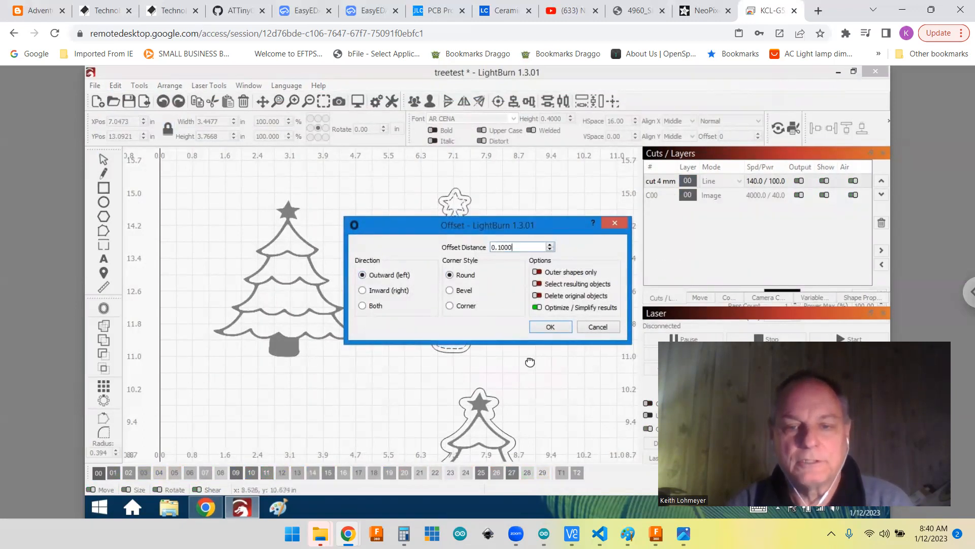
left_click(550, 328)
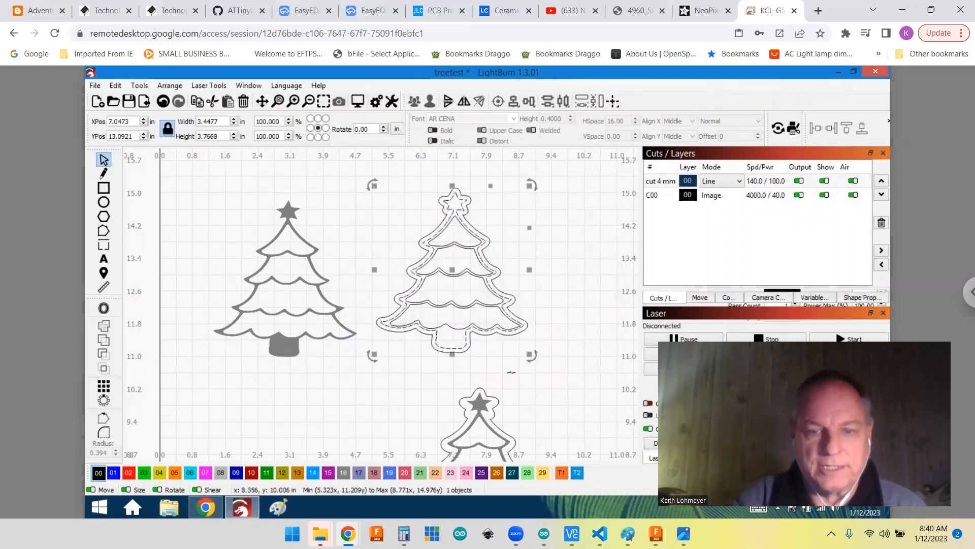
left_click(583, 321)
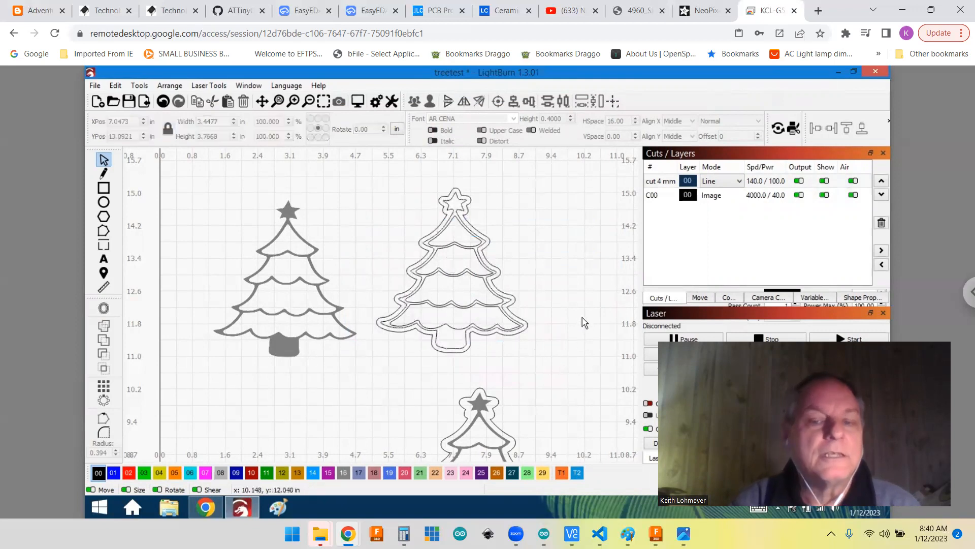
Step: Move the offset outline around the tree image and delete the remaining traced outlines
left_click(470, 348)
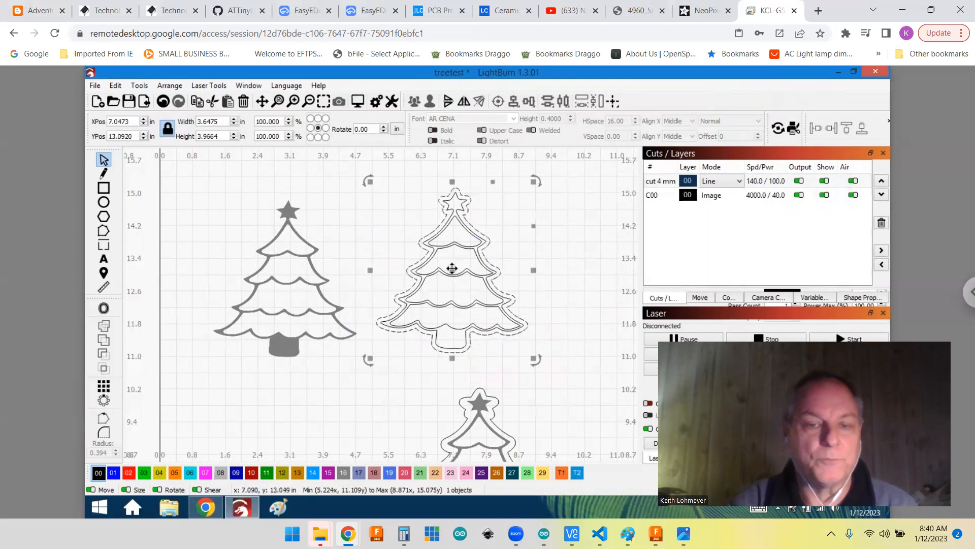
left_click_drag(452, 268, 283, 274)
left_click_drag(405, 188, 382, 181)
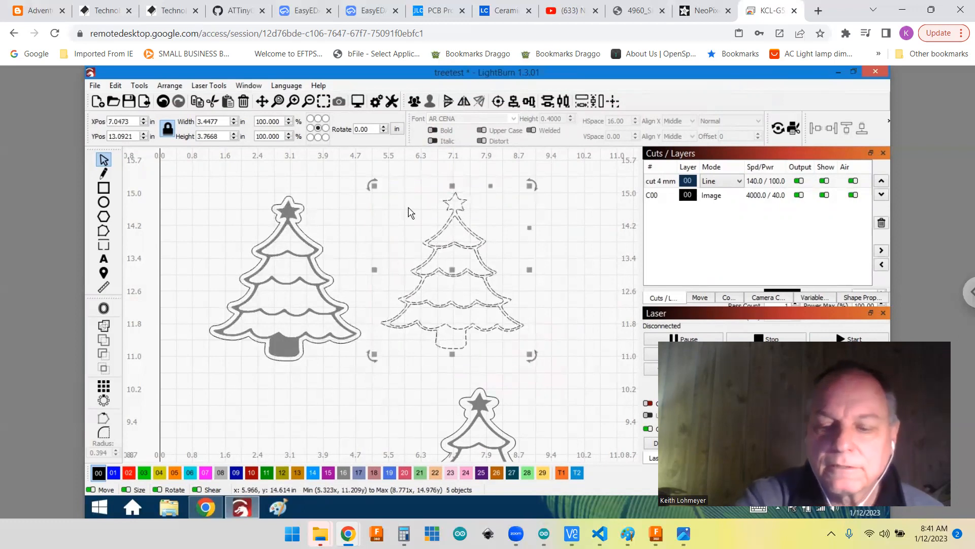
key("Delete")
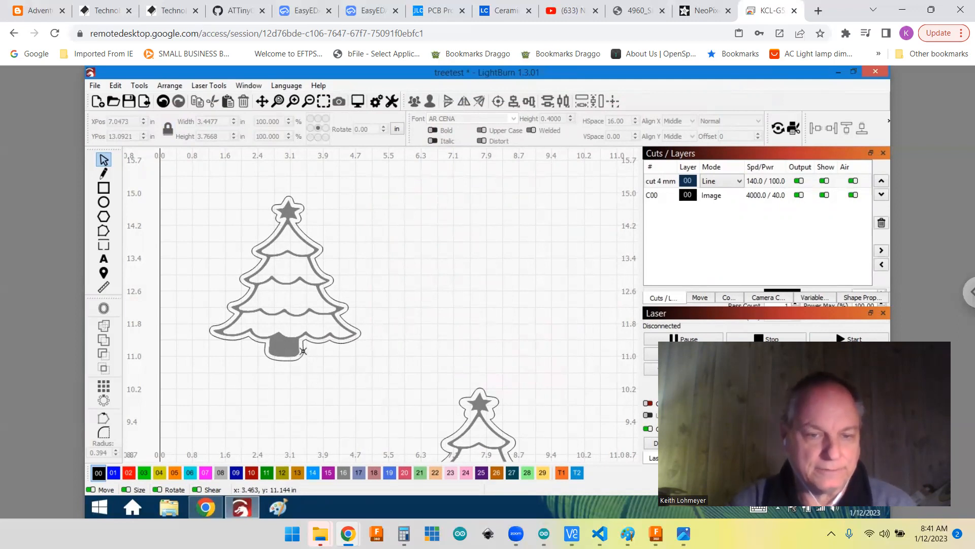
Step: Separate the tree image and its offset outline, moving the image to about X 2.60, Y 13.23 in and the outline to about X 6.73, Y 13.62 in
left_click_drag(338, 355, 320, 342)
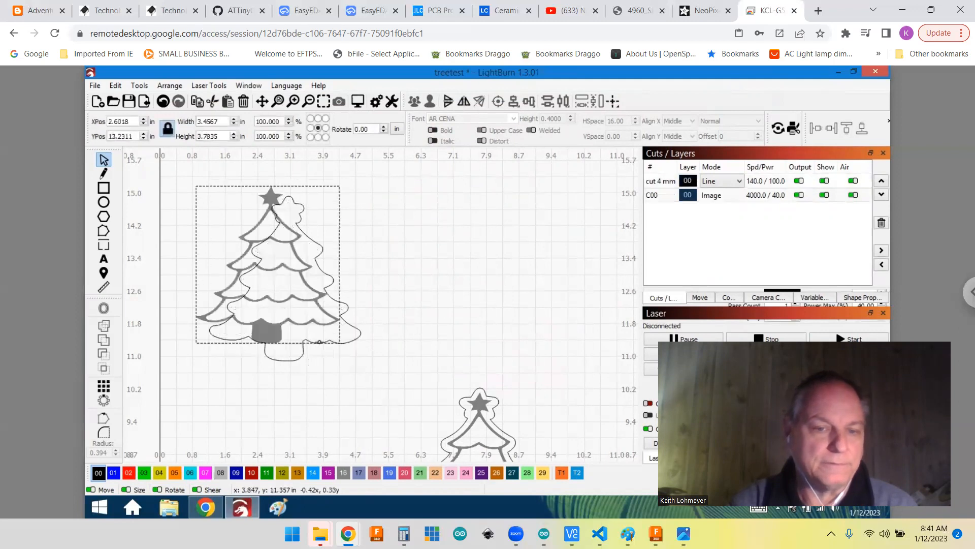
key("Escape")
left_click(285, 279)
left_click_drag(285, 278, 440, 248)
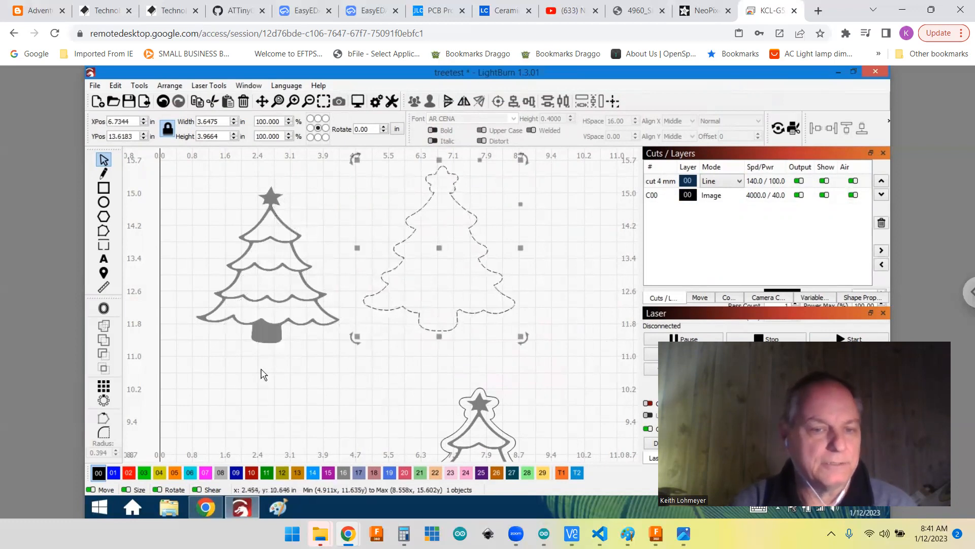
key("Escape")
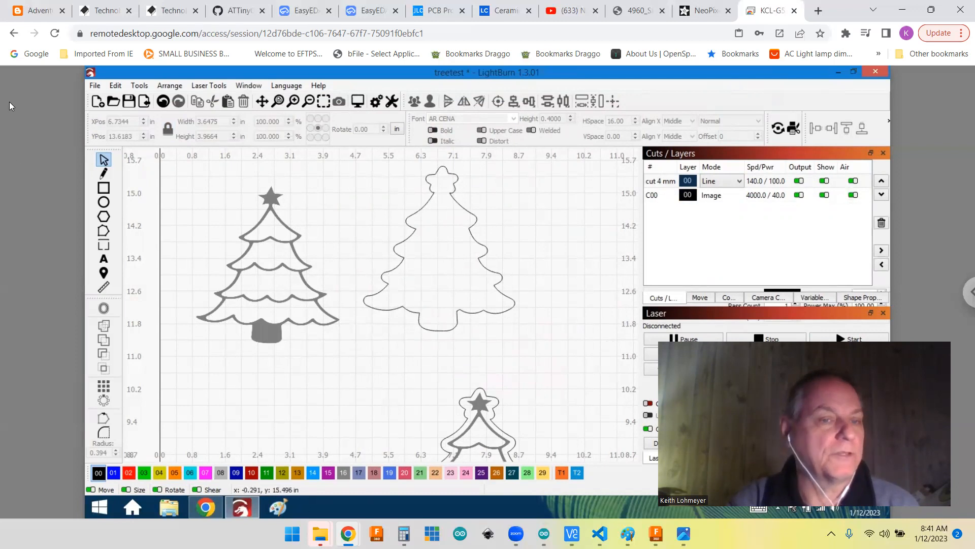
left_click(94, 86)
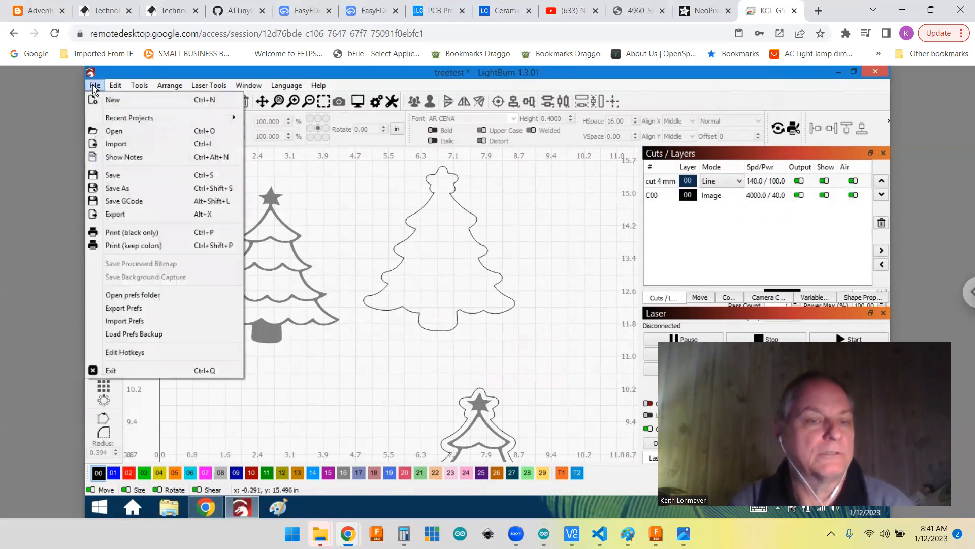
left_click(117, 215)
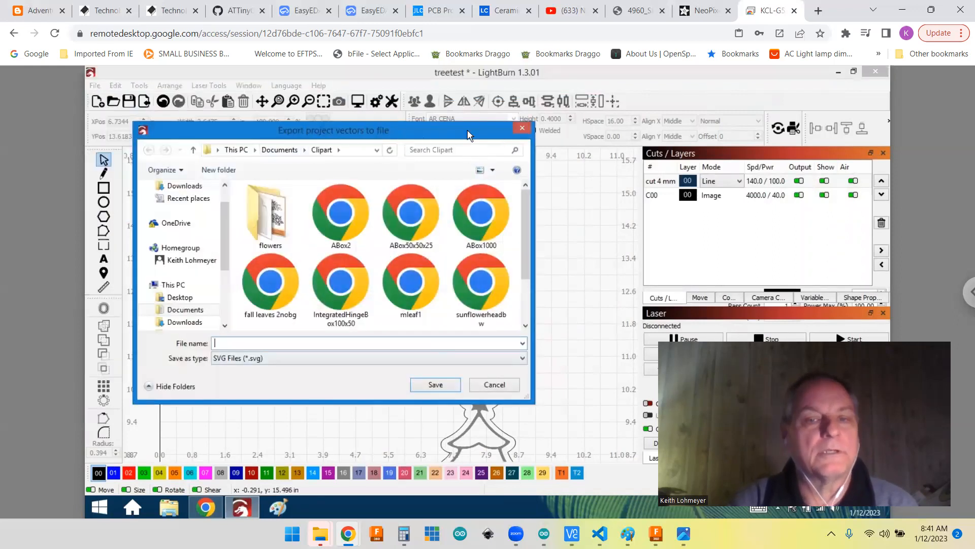
left_click(494, 384)
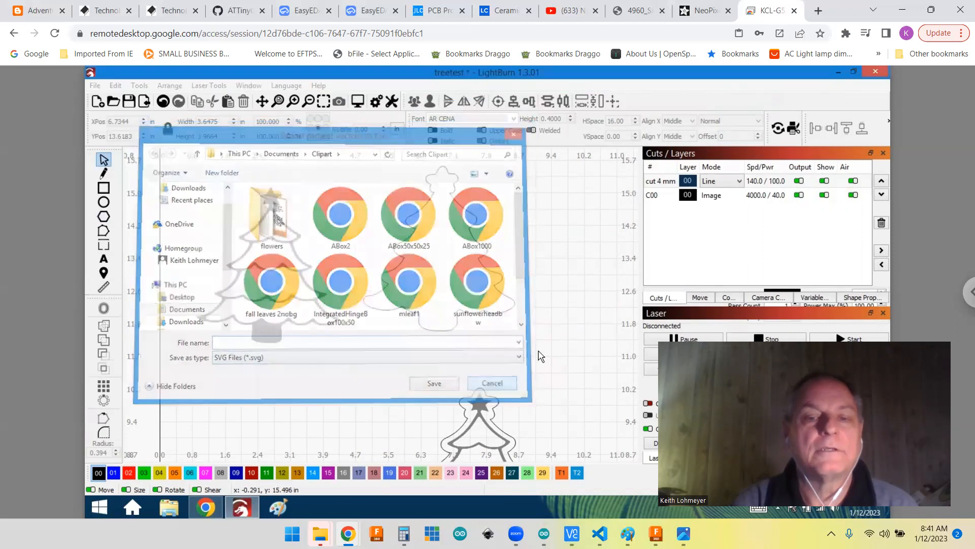
Step: Move the tree image to about X 2.06, Y 14.03 in and try to export it as a PNG file
left_click_drag(306, 336, 283, 304)
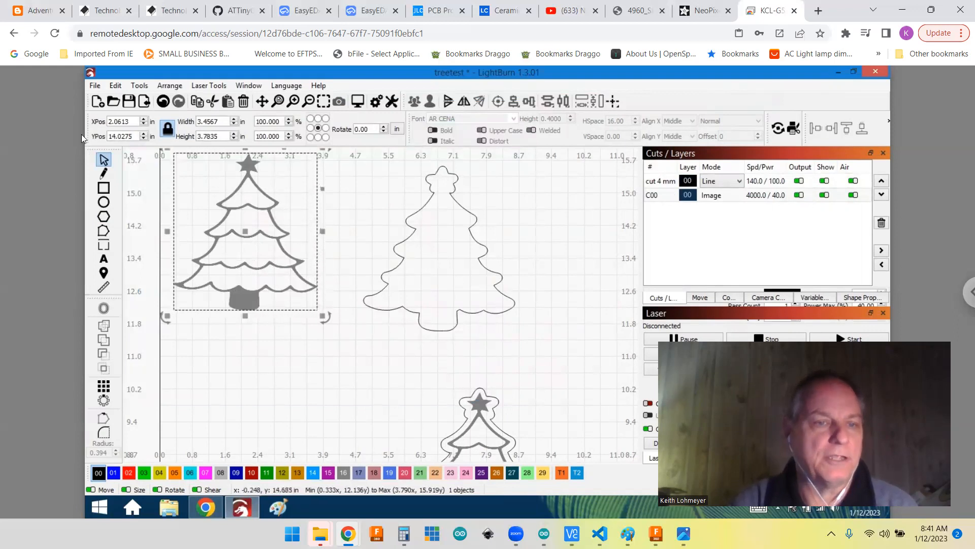
left_click(94, 86)
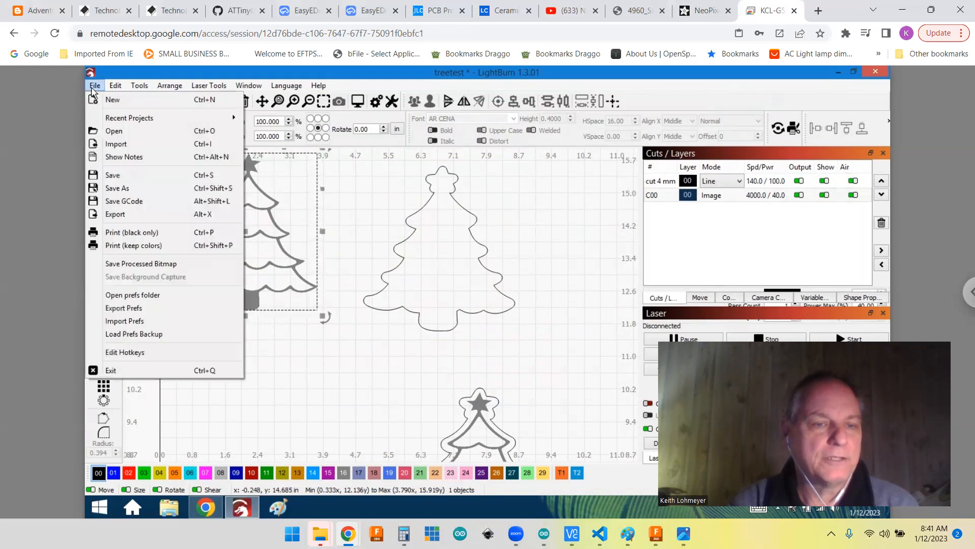
left_click(130, 215)
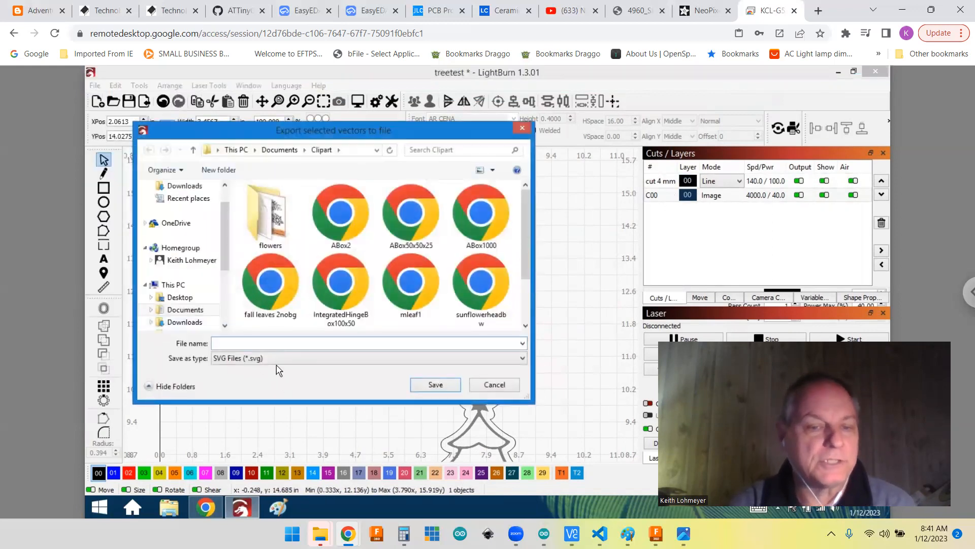
left_click(524, 358)
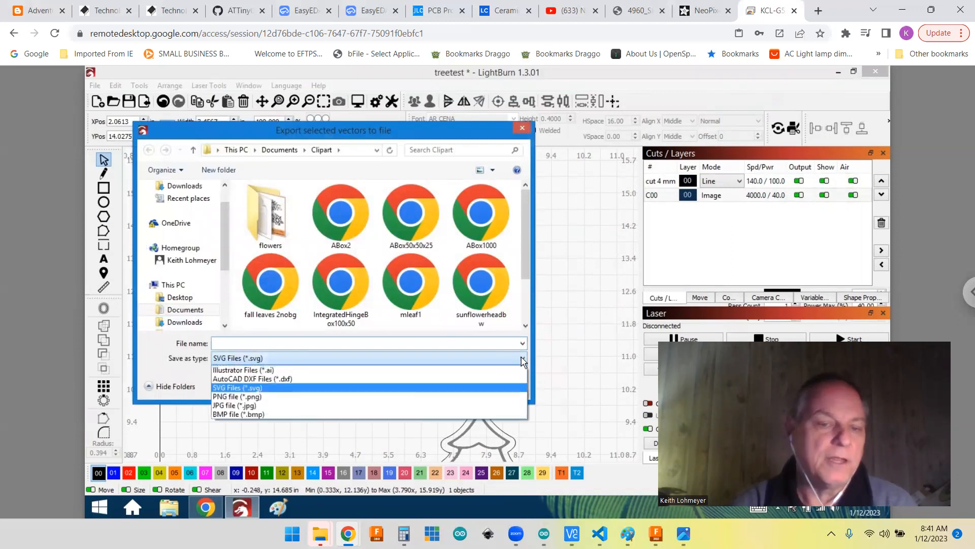
left_click(239, 397)
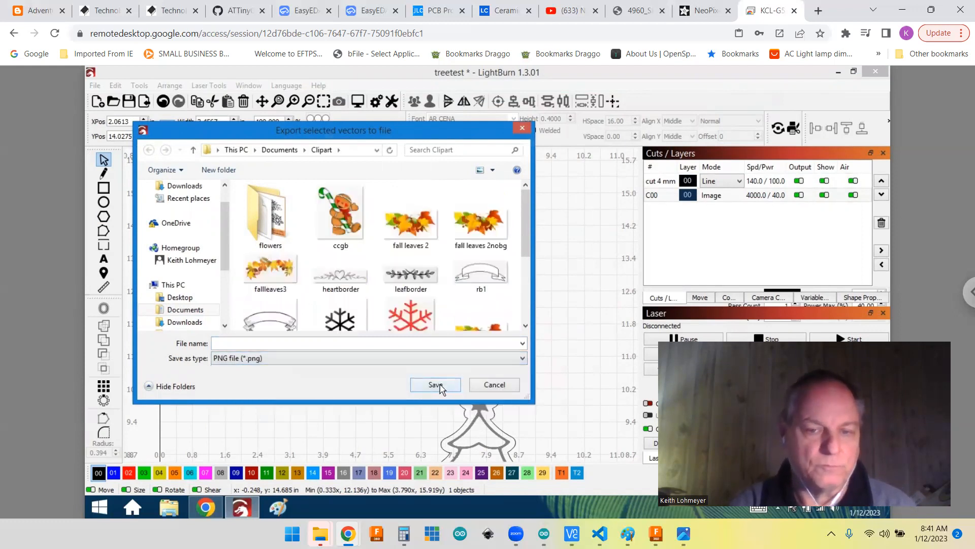
left_click(495, 385)
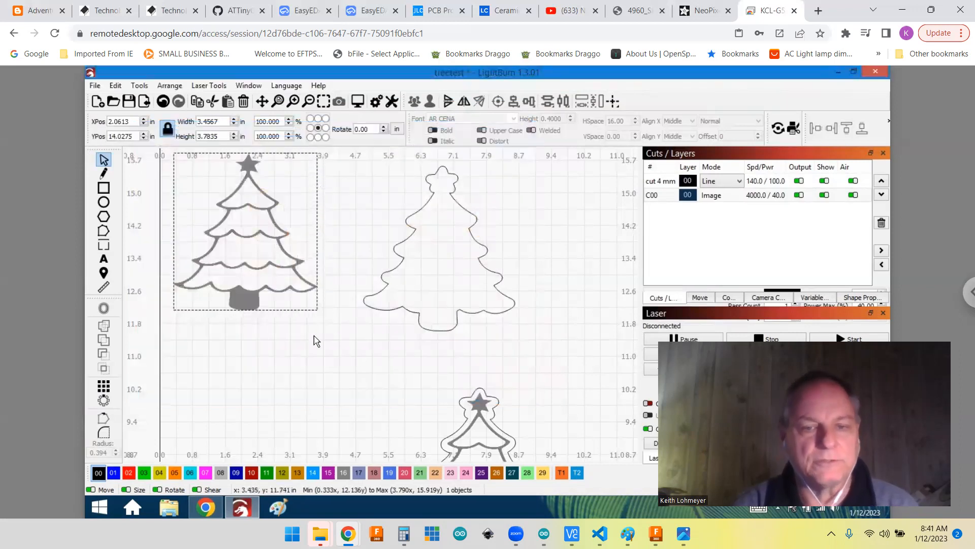
Step: Try to export only the offset tree outline as an AutoCAD DXF file
left_click(326, 342)
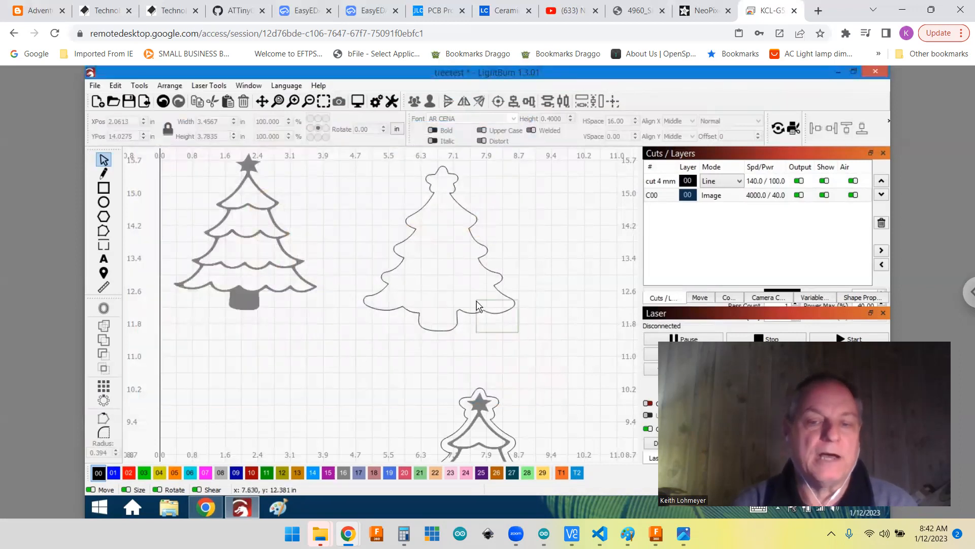
left_click(491, 312)
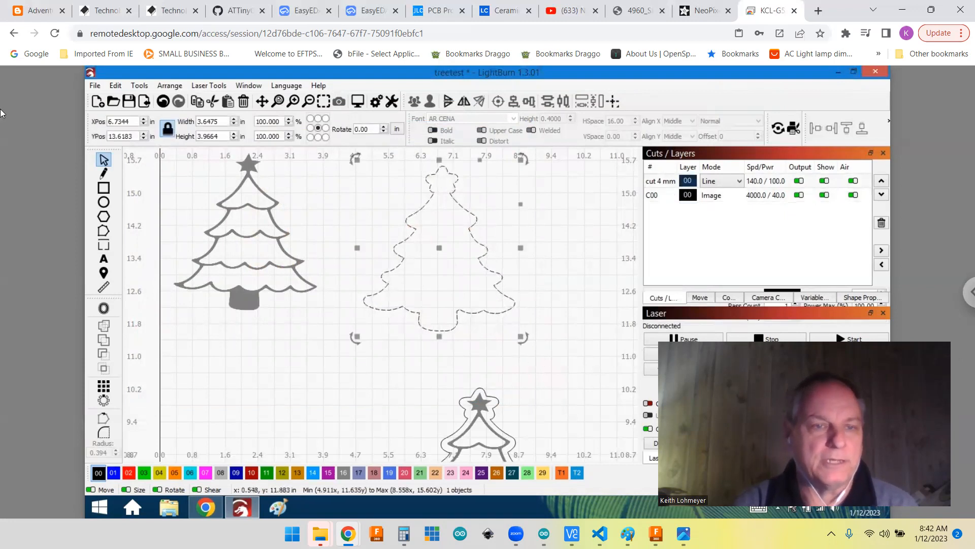
left_click(96, 86)
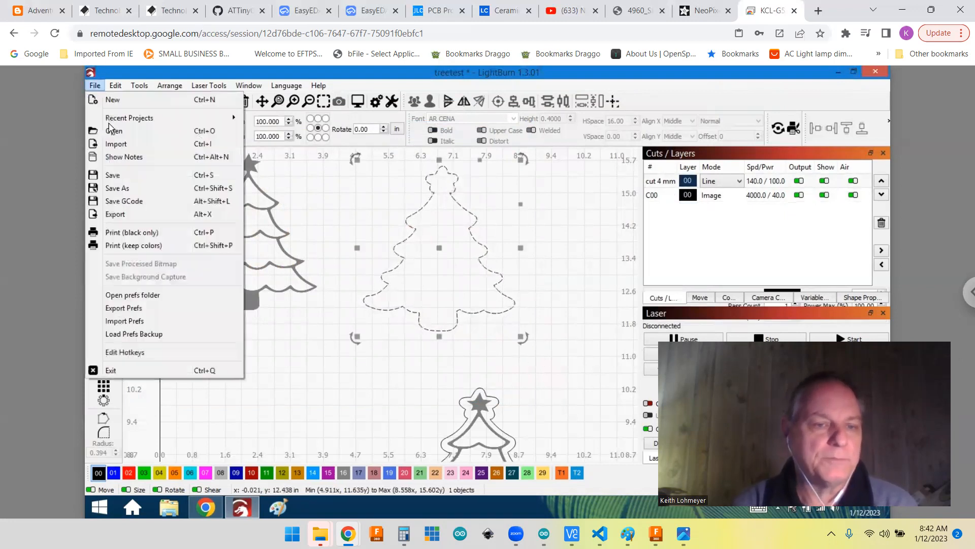
left_click(118, 214)
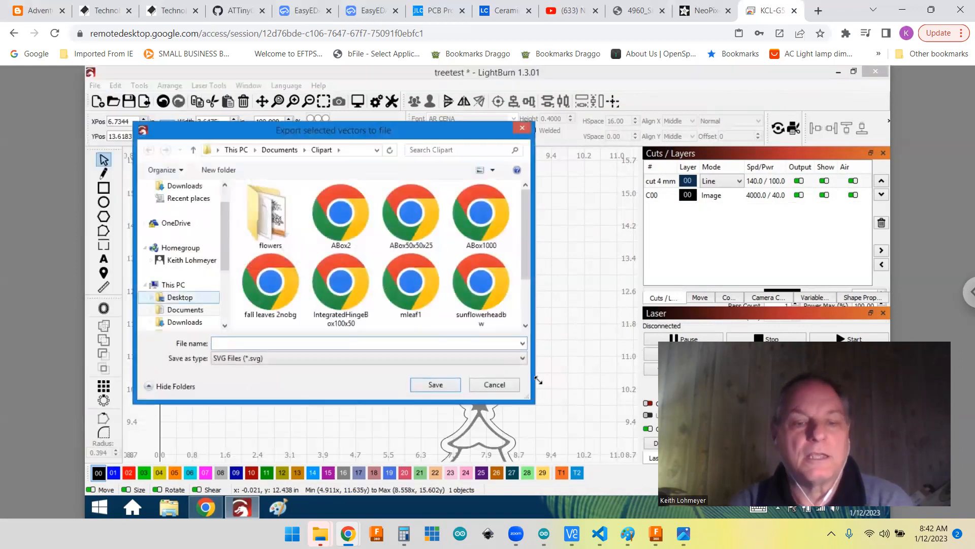
left_click(523, 360)
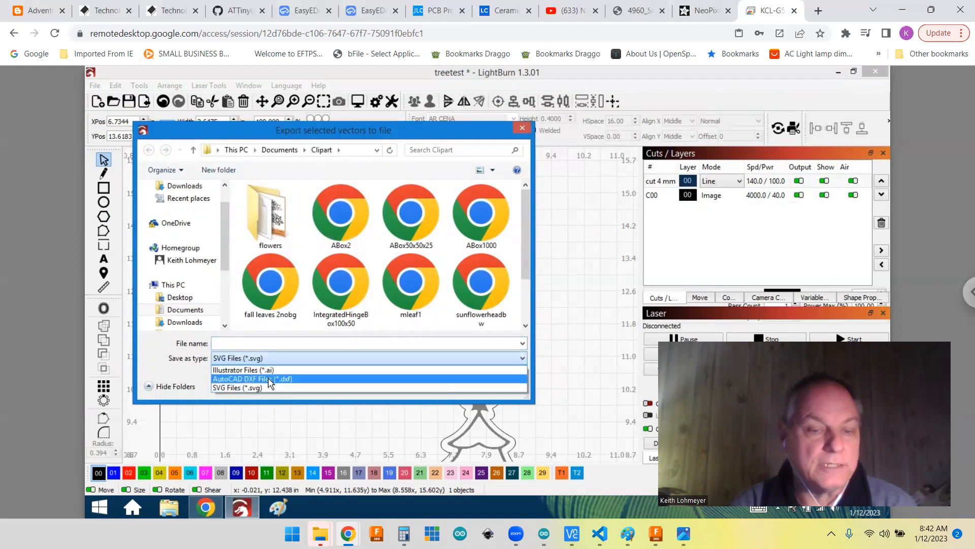
left_click(269, 380)
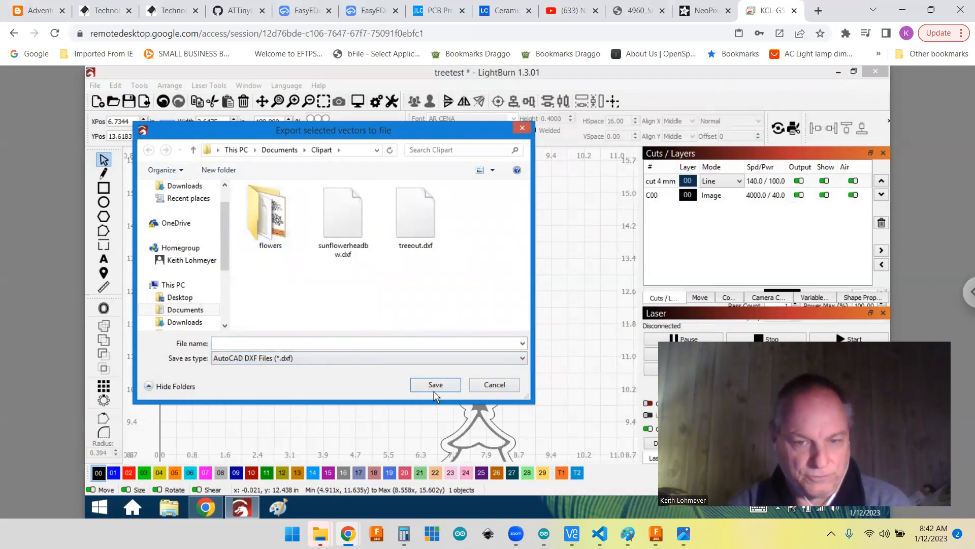
left_click(495, 385)
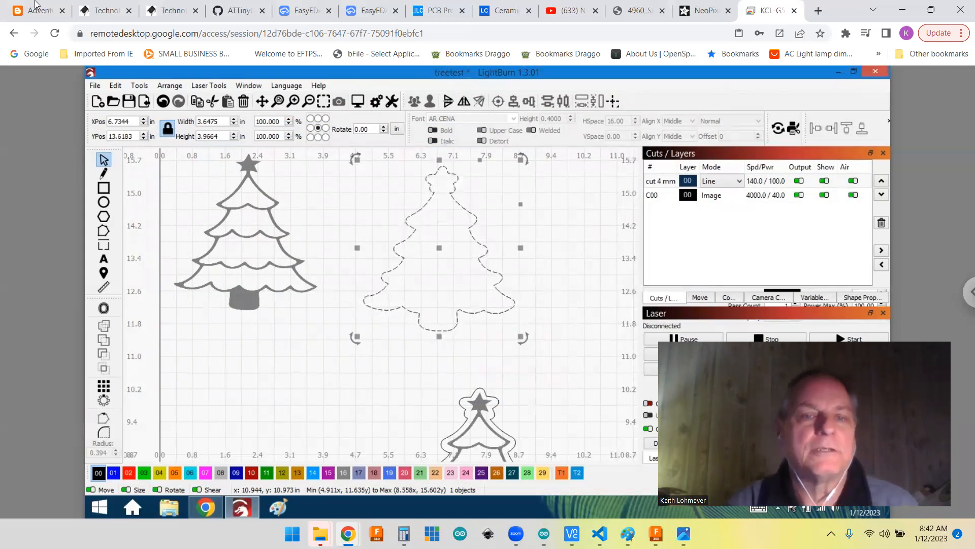
Step: Switch to EasyEDA's PCB_test board, import the treeout DXF in mm on the BoardOutLine layer, and place it around the components
left_click(303, 15)
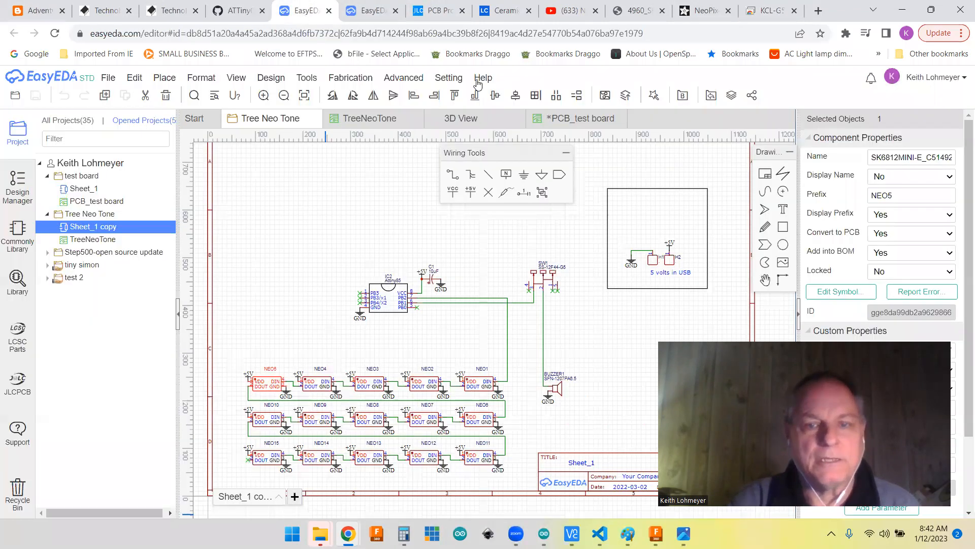
left_click(580, 120)
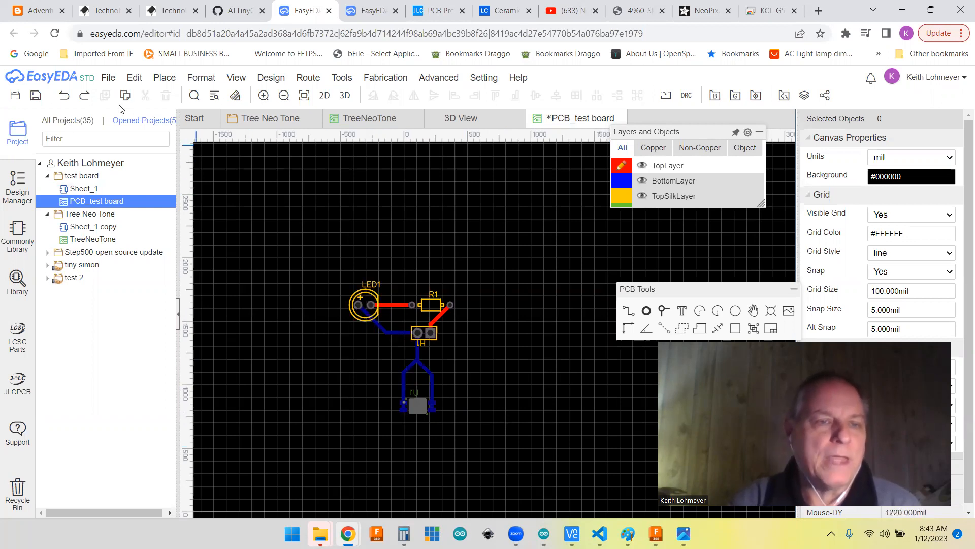
left_click(108, 78)
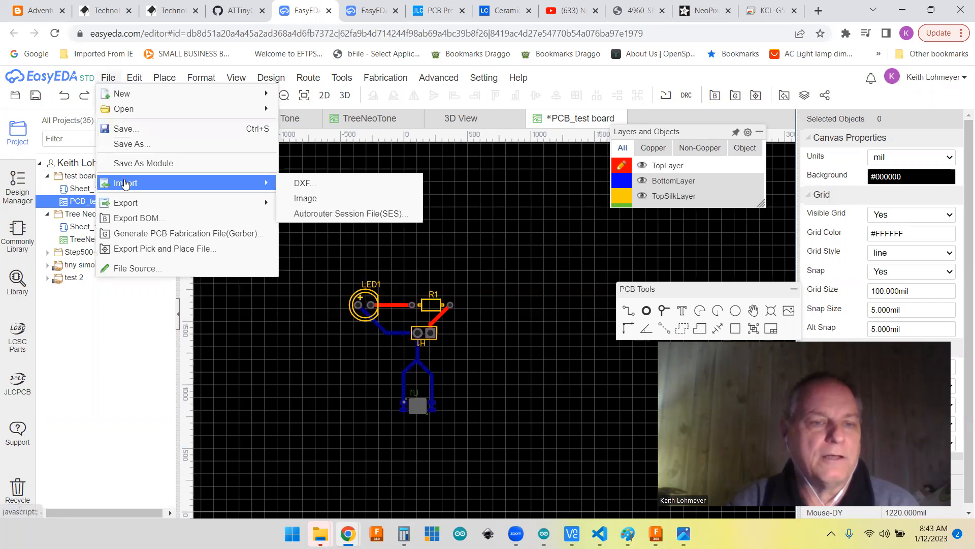
mouse_move(136, 187)
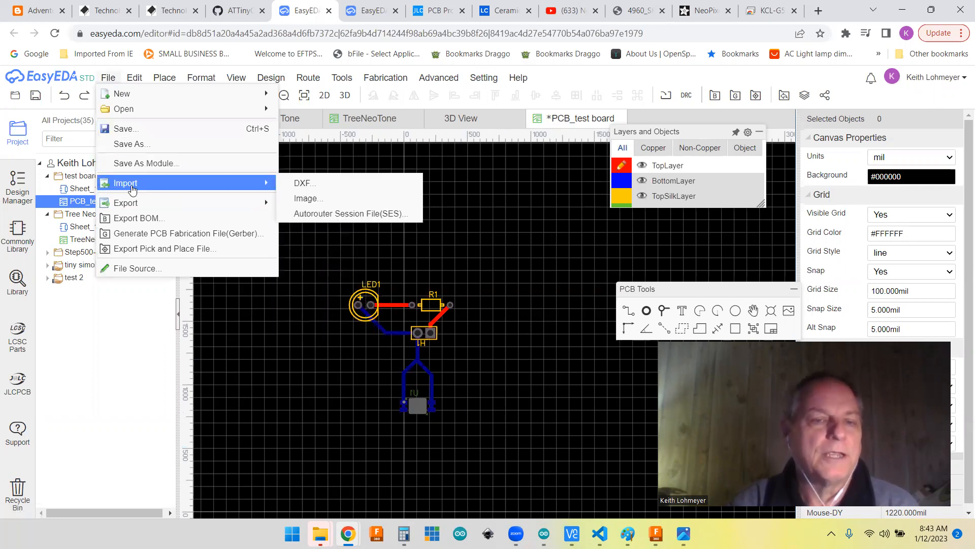
left_click(302, 184)
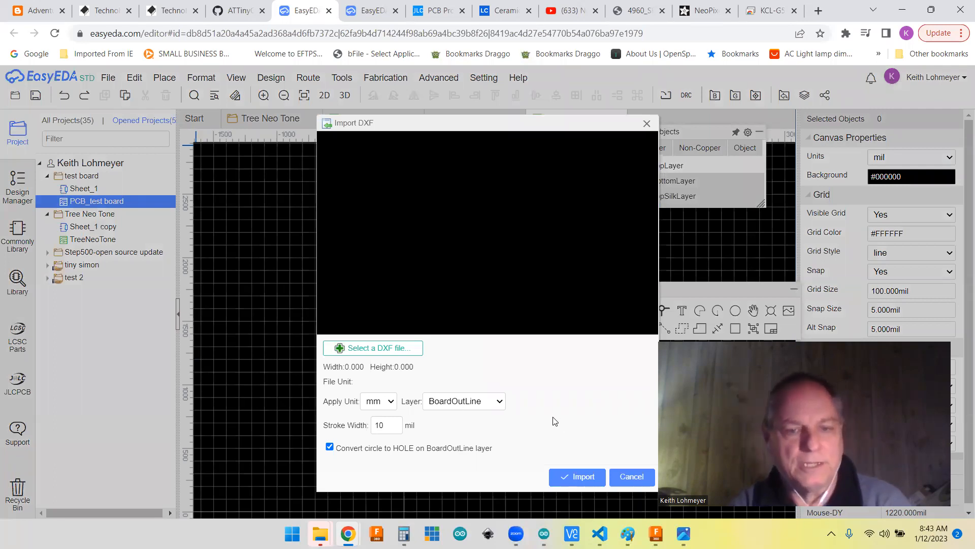
left_click(382, 348)
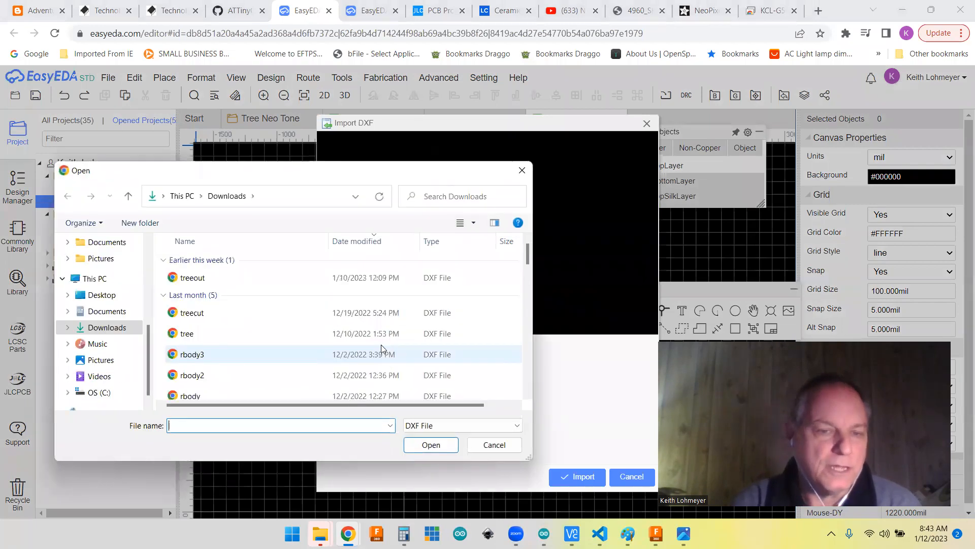
left_click(190, 281)
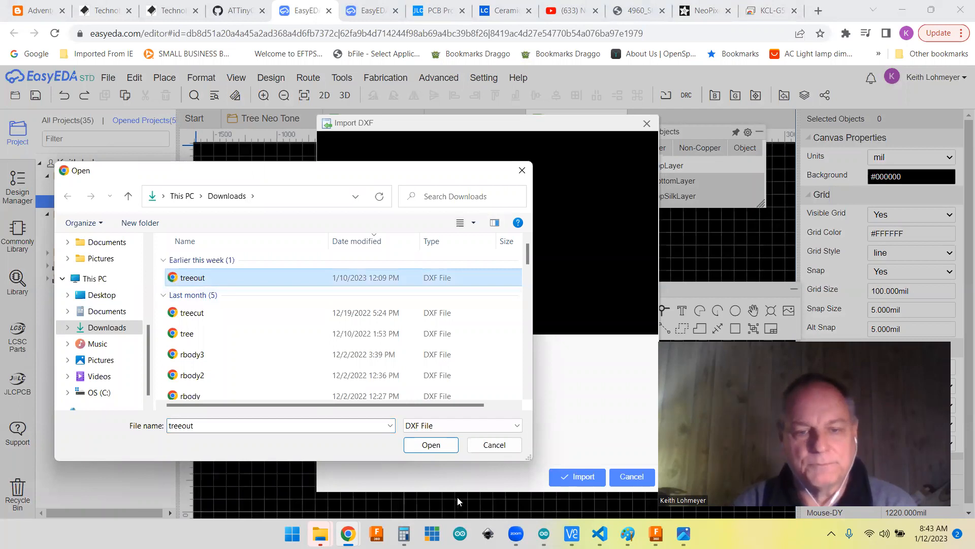
left_click(430, 446)
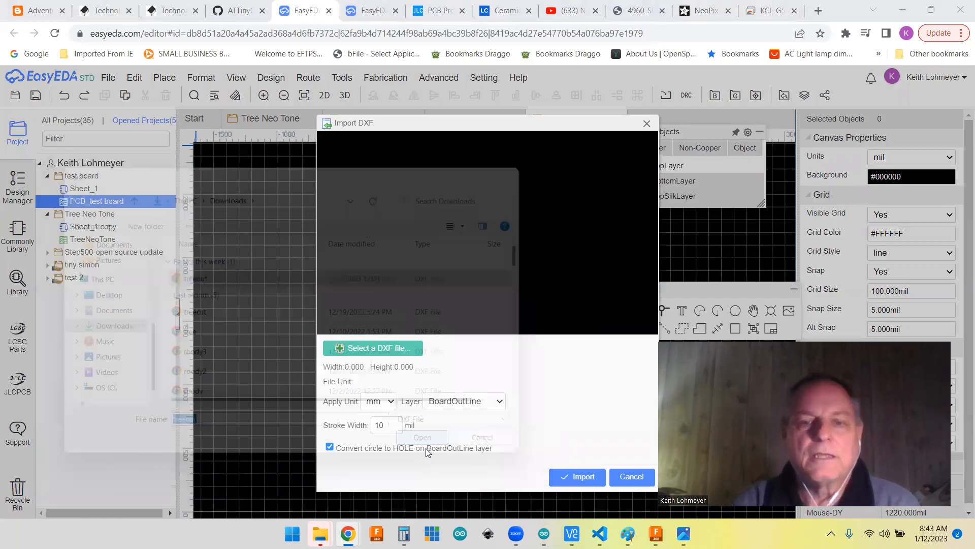
left_click(579, 477)
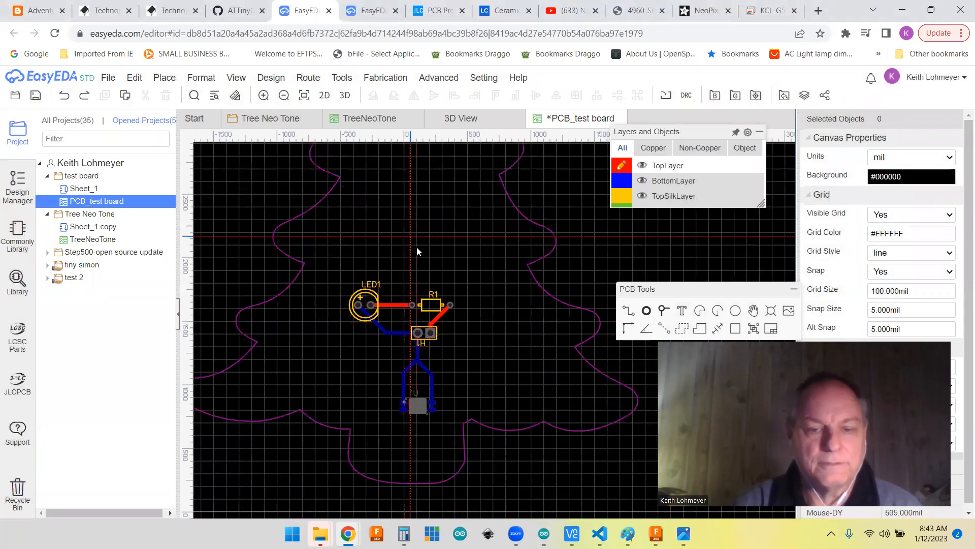
left_click(405, 260)
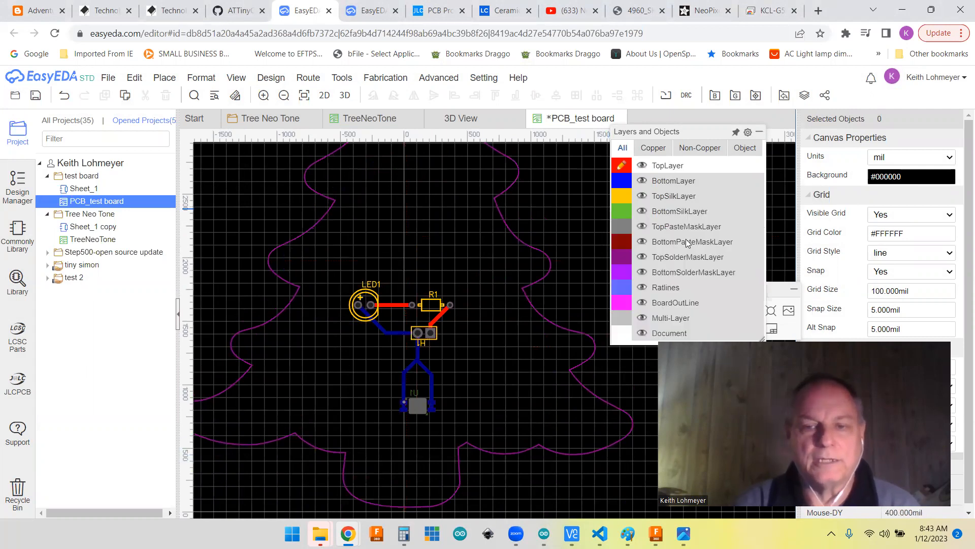
Step: Make TopSilkLayer the active layer and load the tree (1) PNG from Downloads for insertion into the PCB
left_click(621, 303)
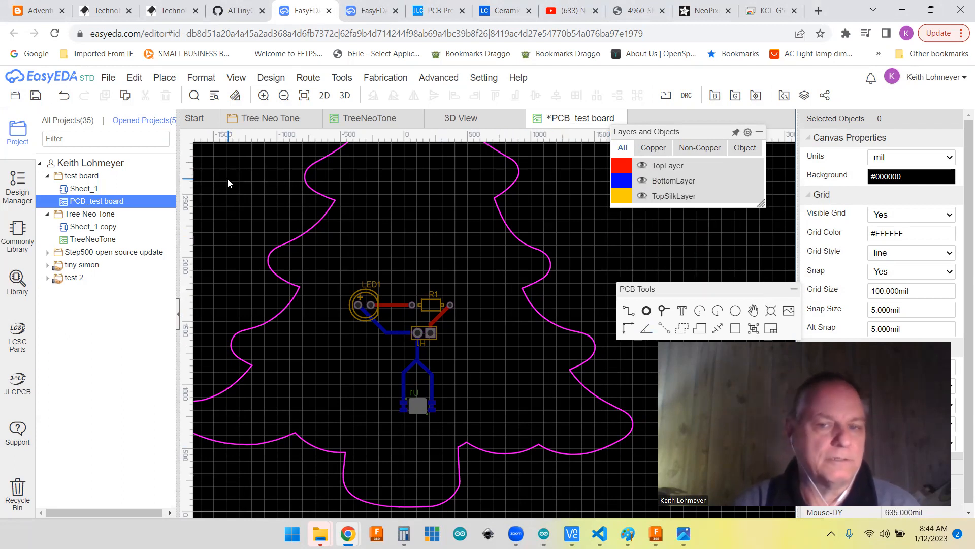
mouse_move(714, 203)
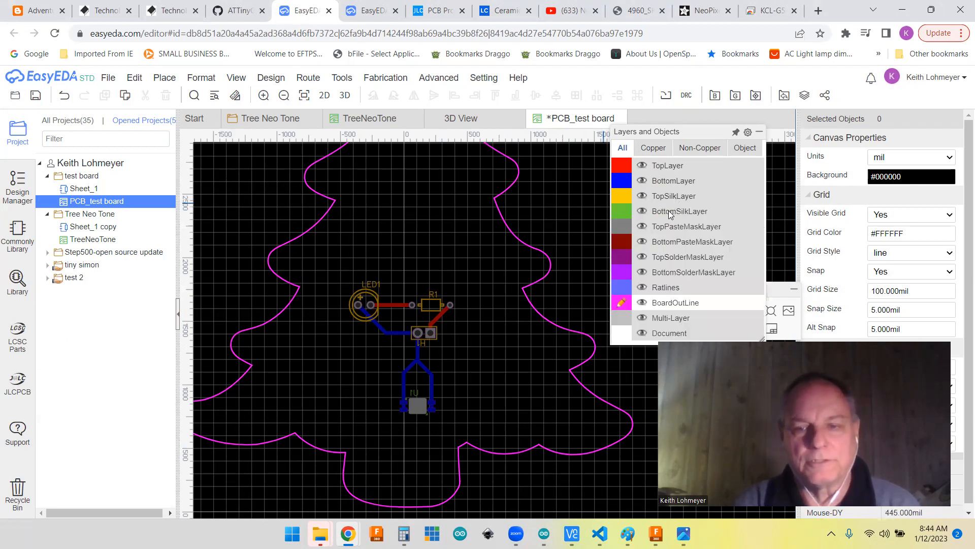
left_click(622, 196)
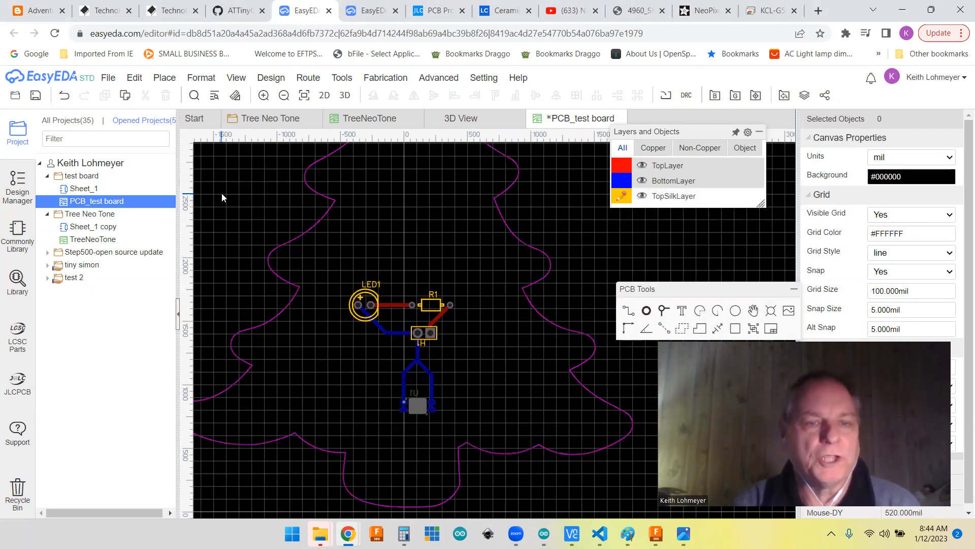
left_click(108, 78)
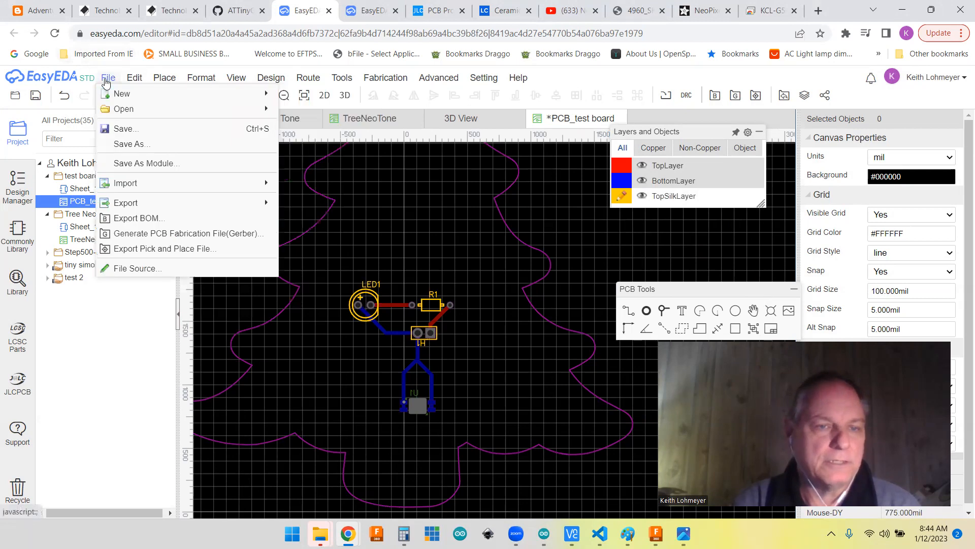
mouse_move(143, 184)
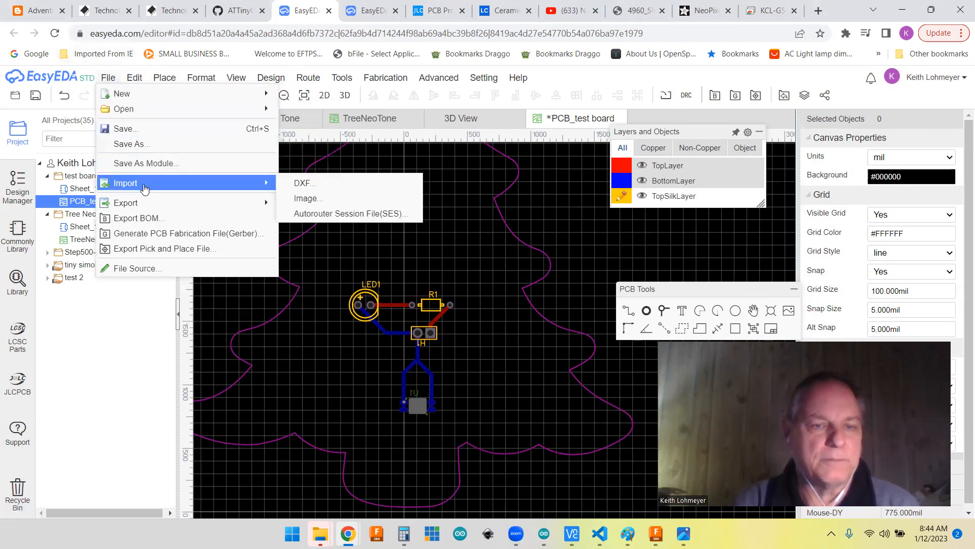
left_click(315, 198)
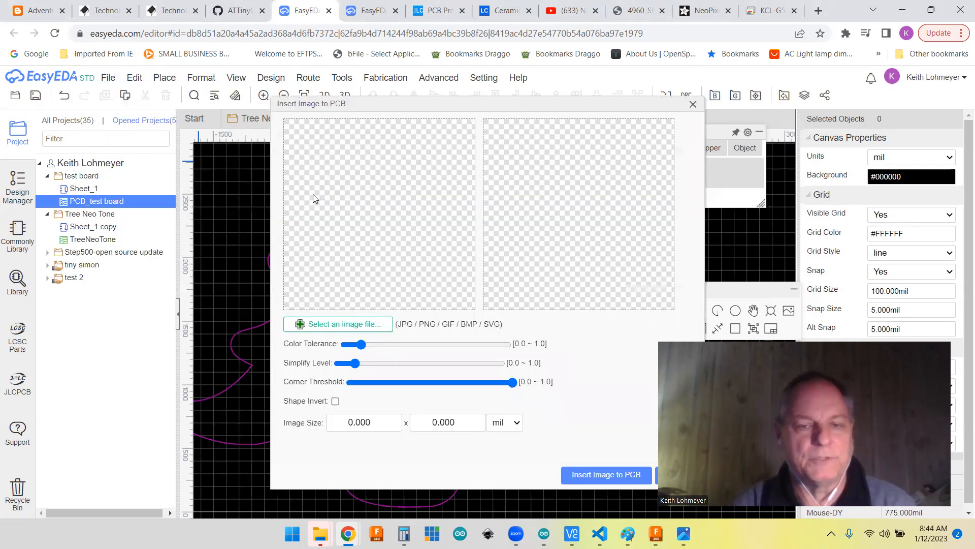
left_click(337, 325)
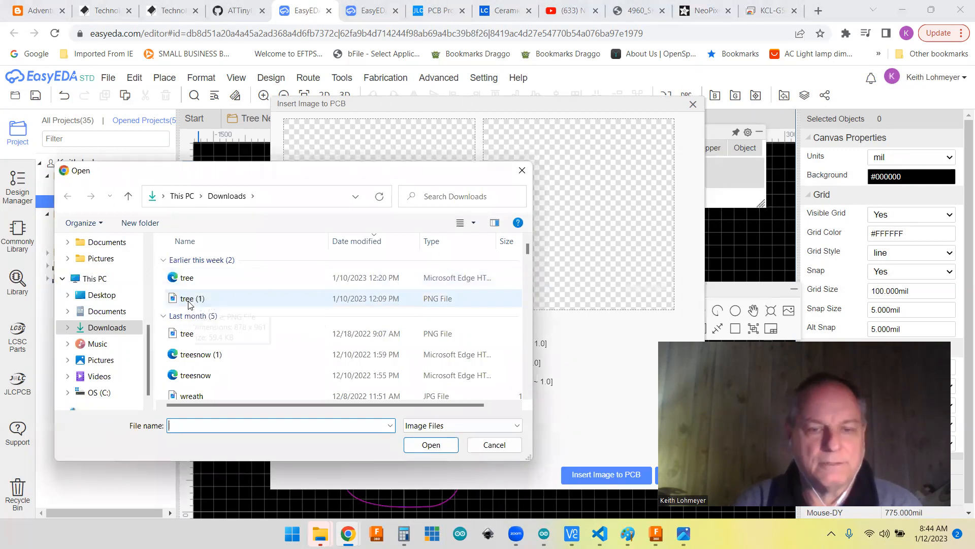
left_click(188, 300)
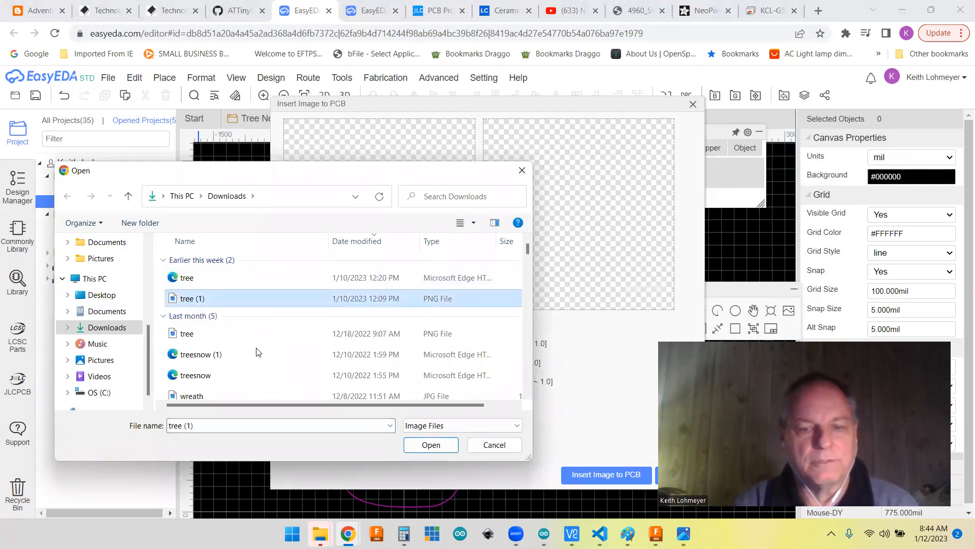
left_click(432, 445)
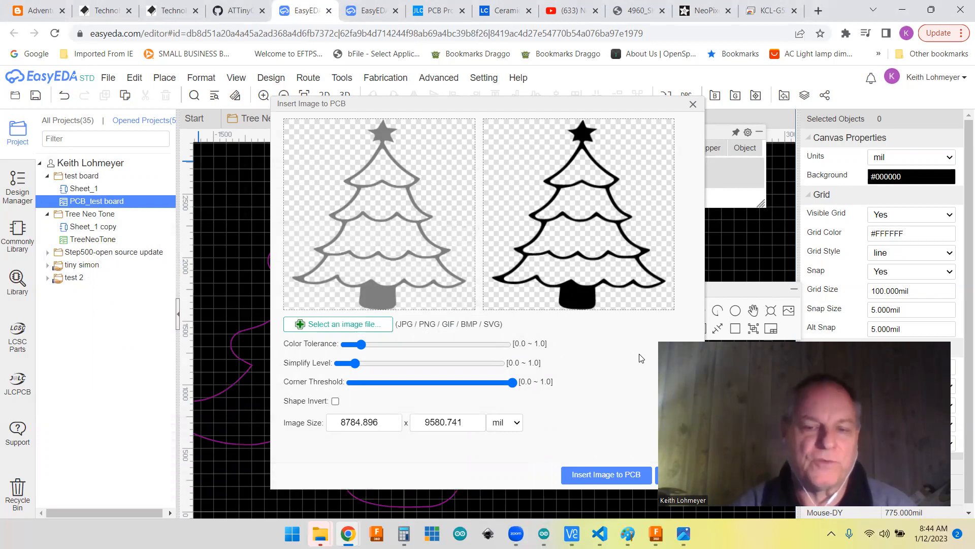
Step: Set the tree image's size units to inch and its height to 3.72
left_click(517, 423)
left_click(508, 443)
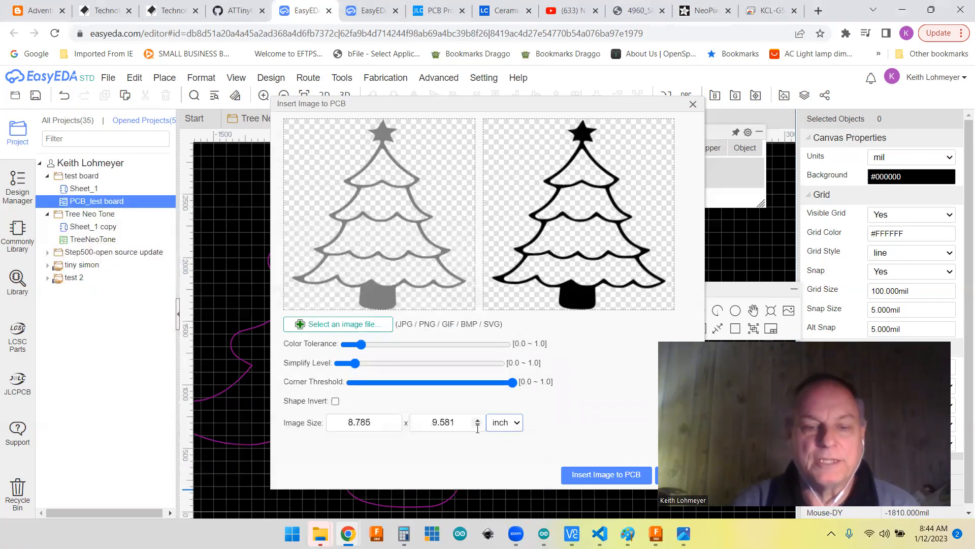
double_click(456, 423)
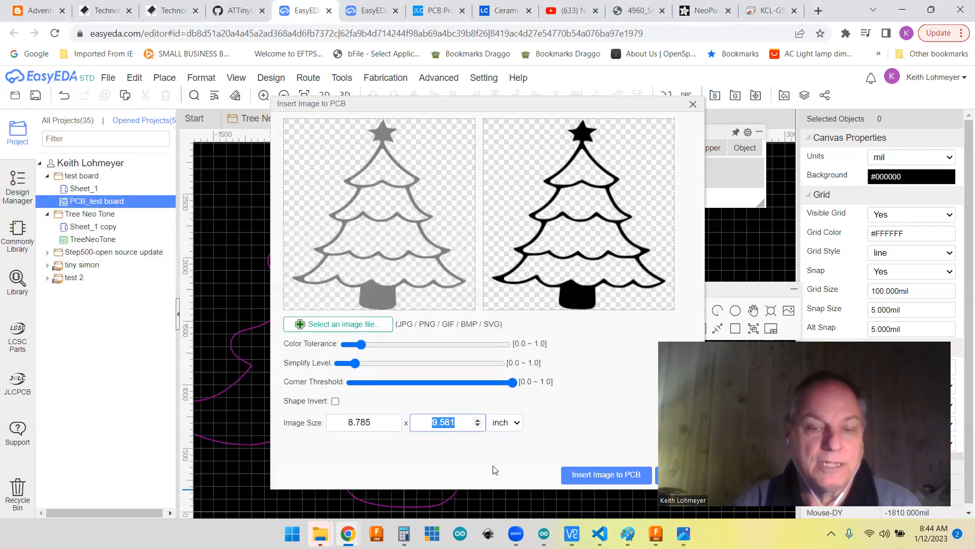
type("9.")
type("5")
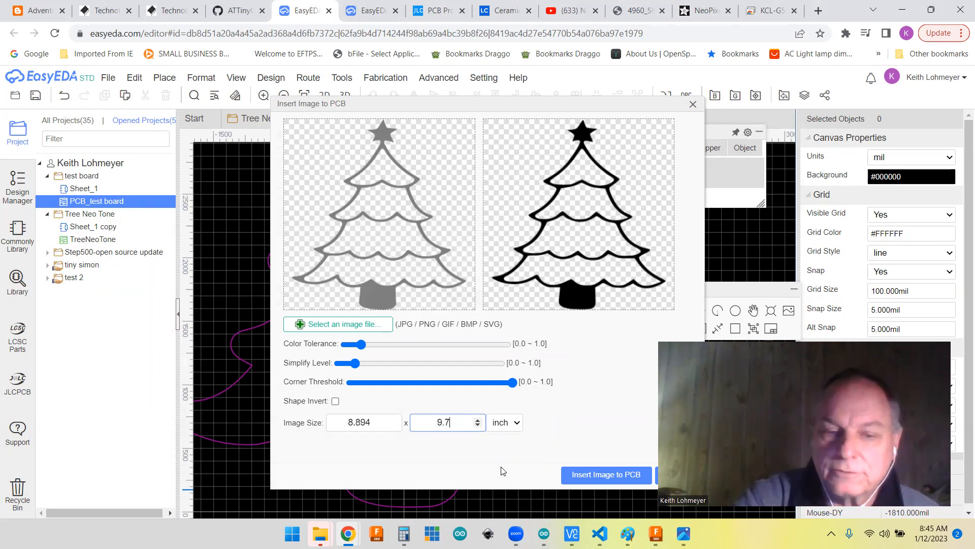
key("BackSpace")
key("BackSpace")
key("BackSpace")
type("3")
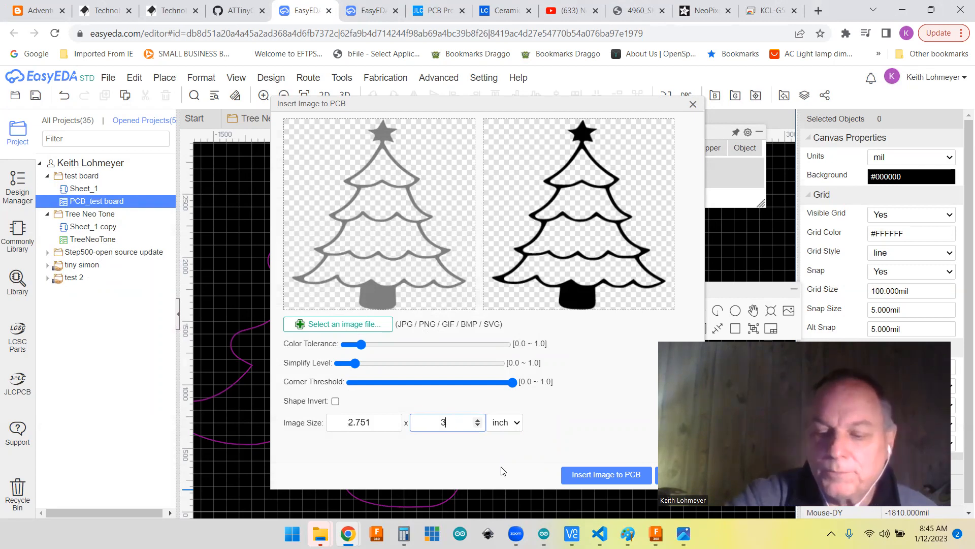
type(".72")
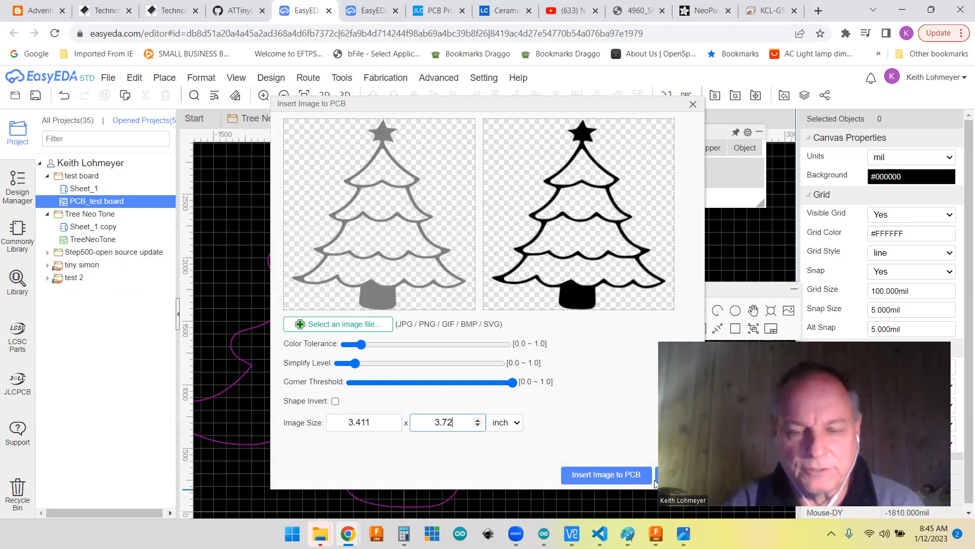
Step: Insert the tree image on the PCB and place it centred inside the tree-shaped board outline
left_click(599, 475)
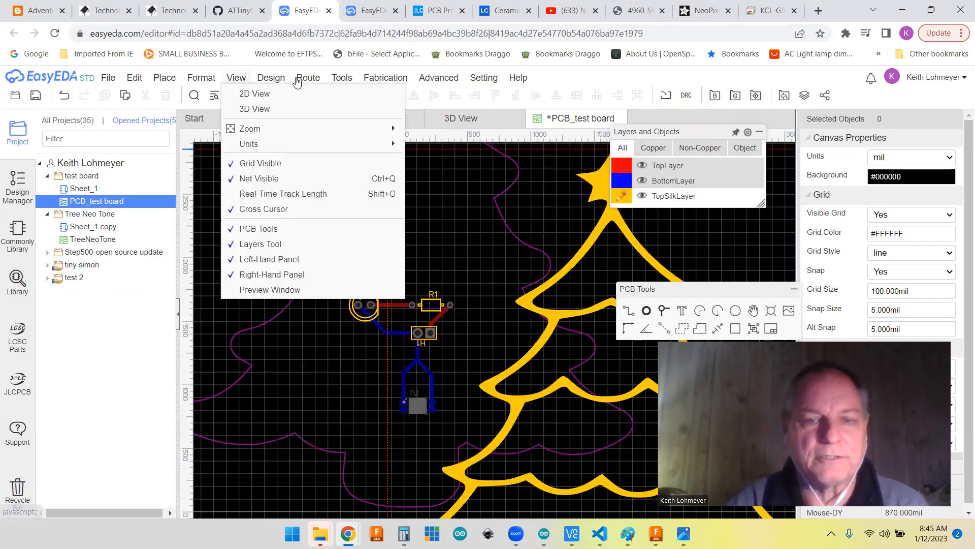
scroll(377, 350, "up", 2)
scroll(377, 350, "down", 5)
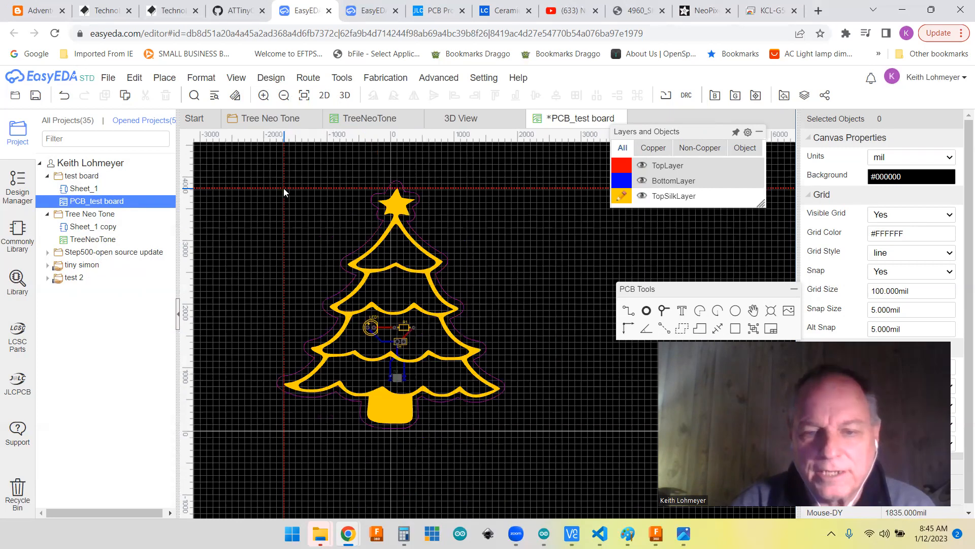
left_click(283, 188)
right_click(315, 246)
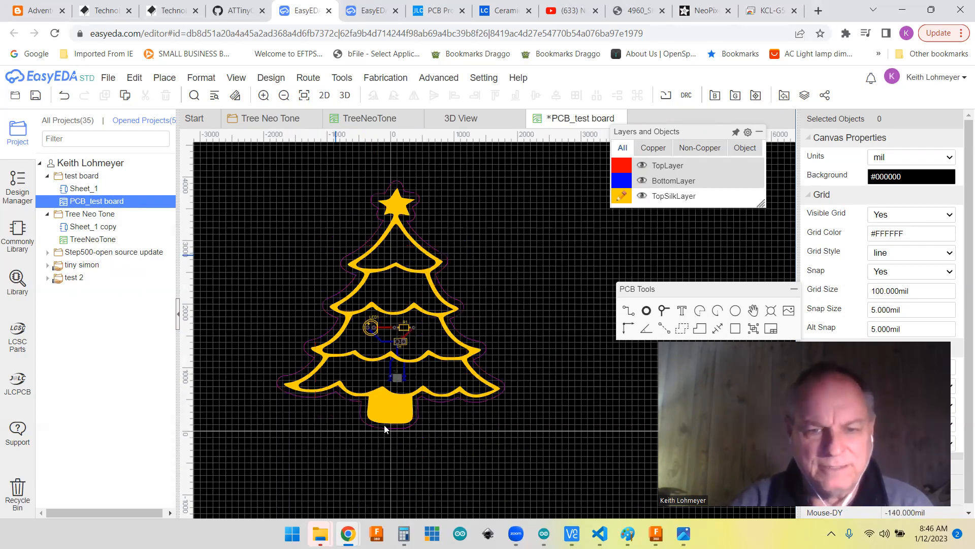
Step: Examine the gap between the silkscreen tree and the board outline around the trunk and the star
scroll(384, 425, "up", 3)
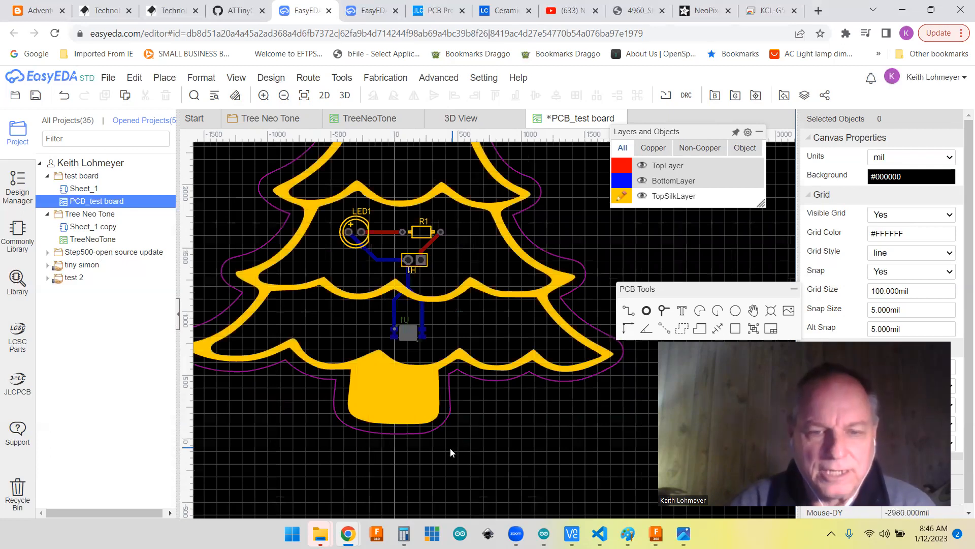
scroll(486, 417, "up", 1)
scroll(486, 418, "down", 1)
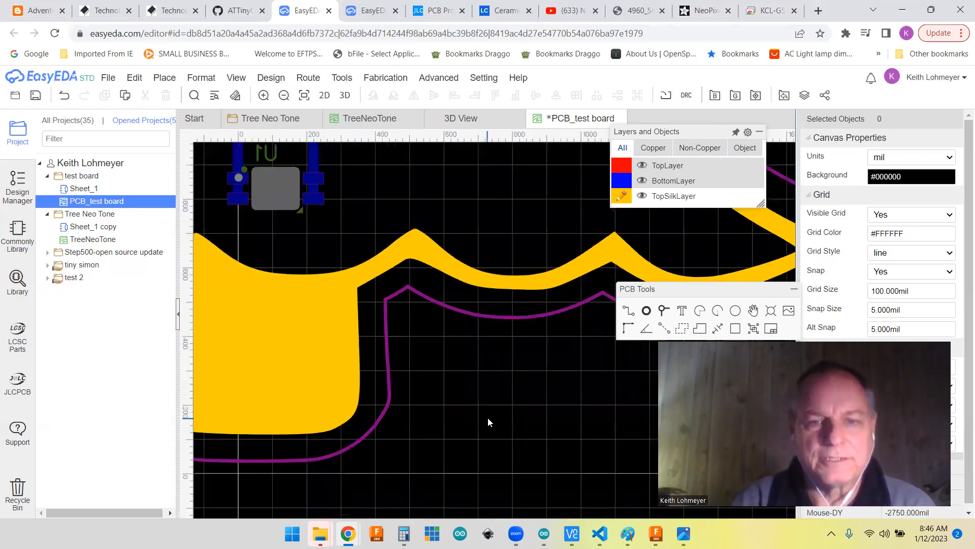
scroll(487, 417, "down", 2)
scroll(425, 184, "up", 1)
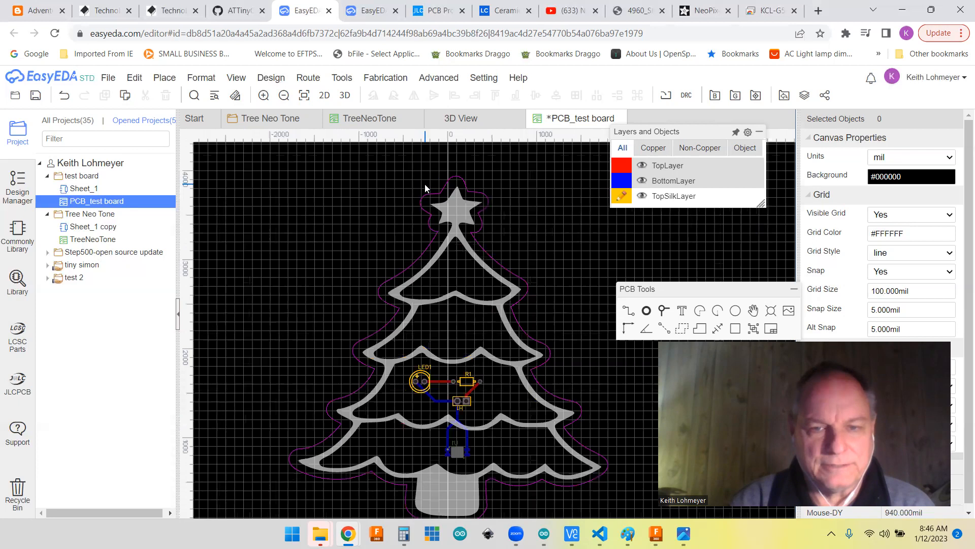
scroll(427, 187, "up", 5)
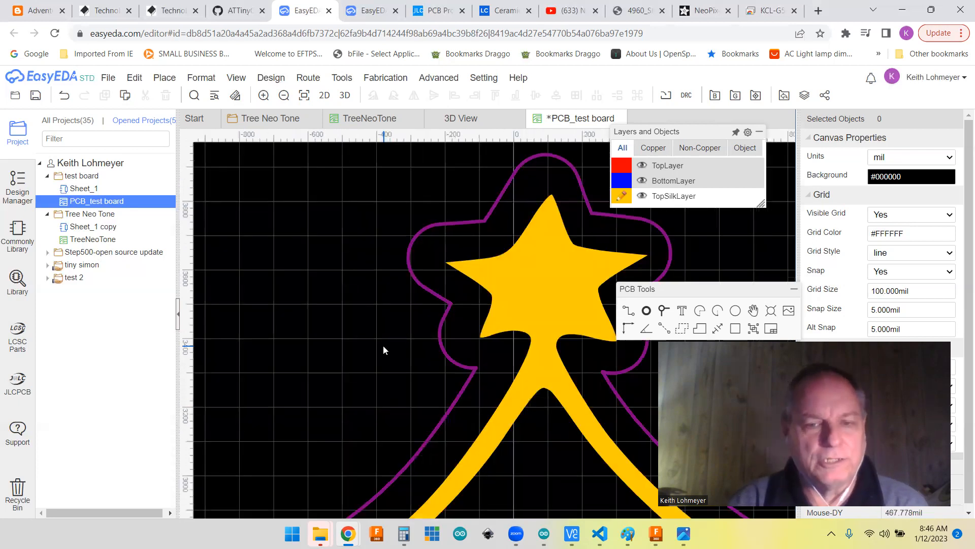
scroll(383, 346, "down", 4)
scroll(571, 374, "down", 1)
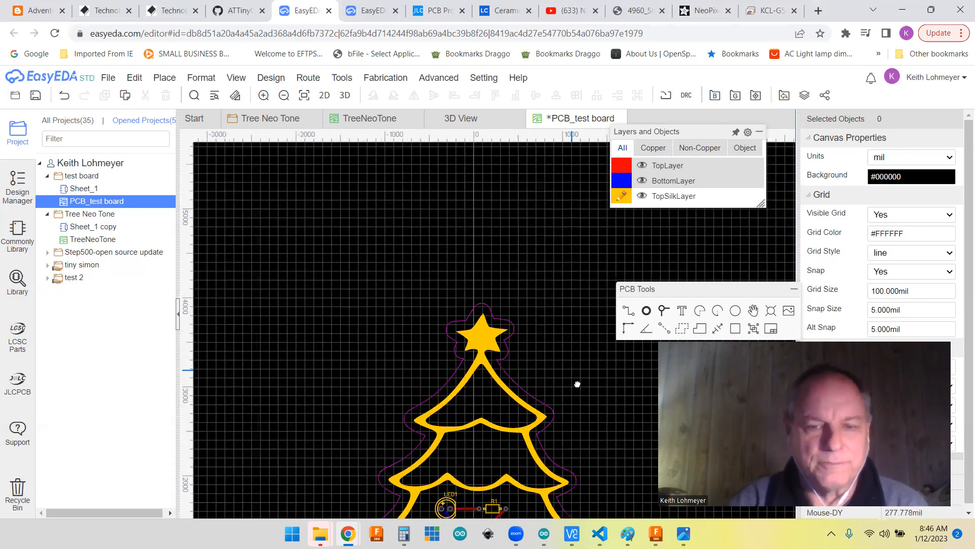
scroll(572, 375, "down", 1)
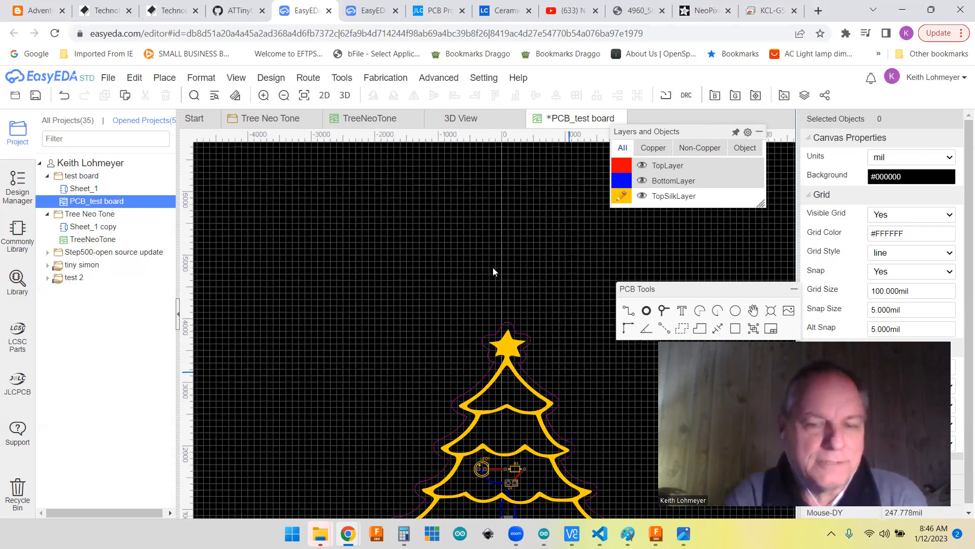
right_click_drag(589, 387, 493, 267)
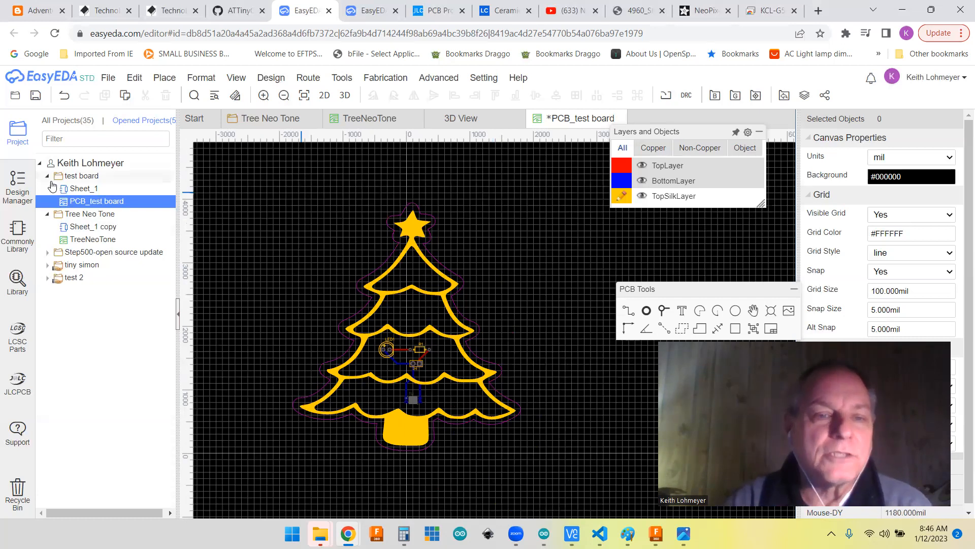
Step: Open the Tree Neo Tone schematic and look over its chain of NeoPixels
left_click(256, 121)
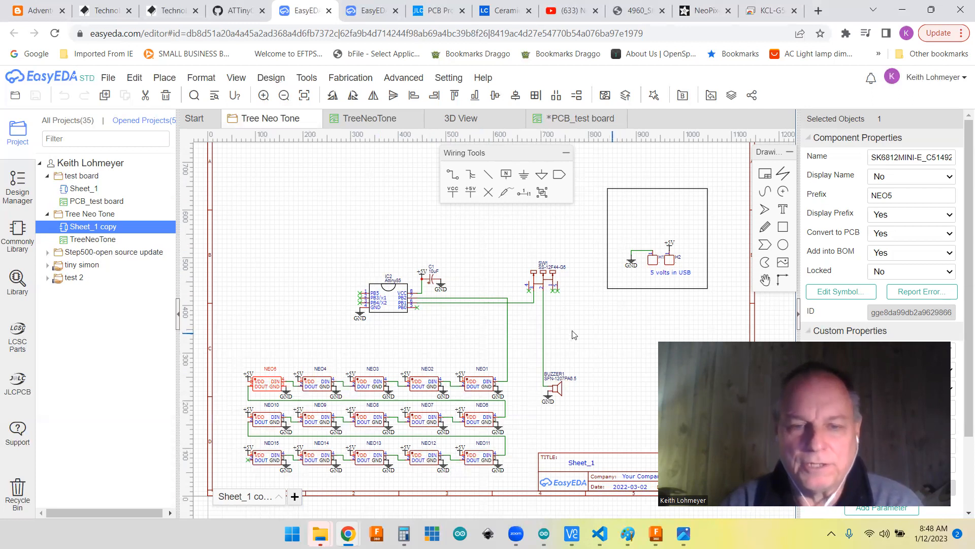
right_click_drag(451, 328, 427, 242)
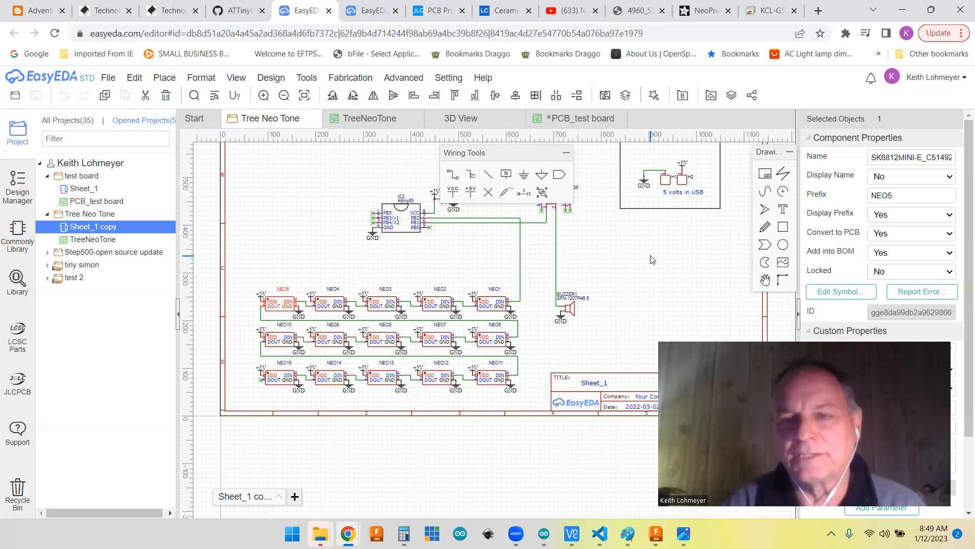
Step: Check the SK6812MINI-E datasheet's application circuit on page 9 and the Adafruit NeoPixel Reverse Mount RGB LEDs product page
left_click(646, 14)
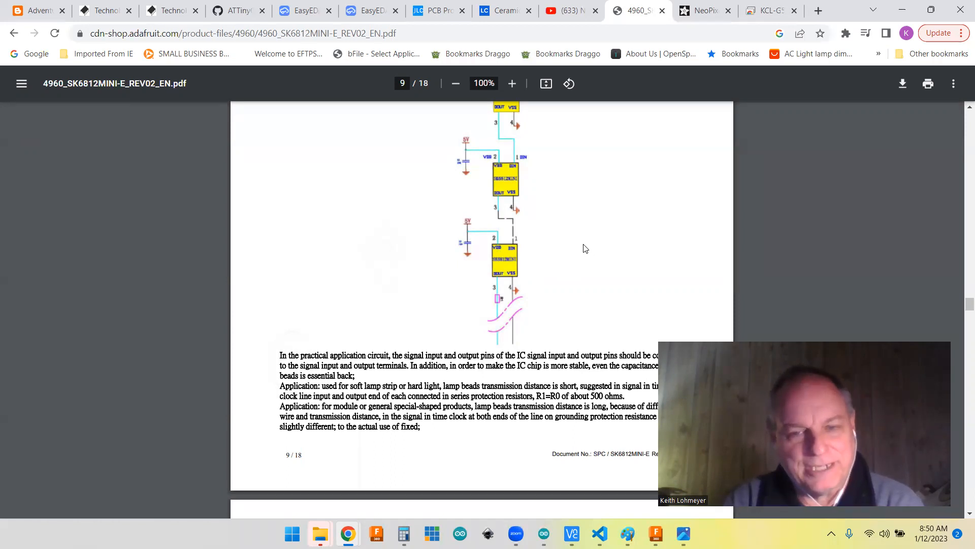
scroll(585, 249, "up", 1)
scroll(585, 249, "down", 1)
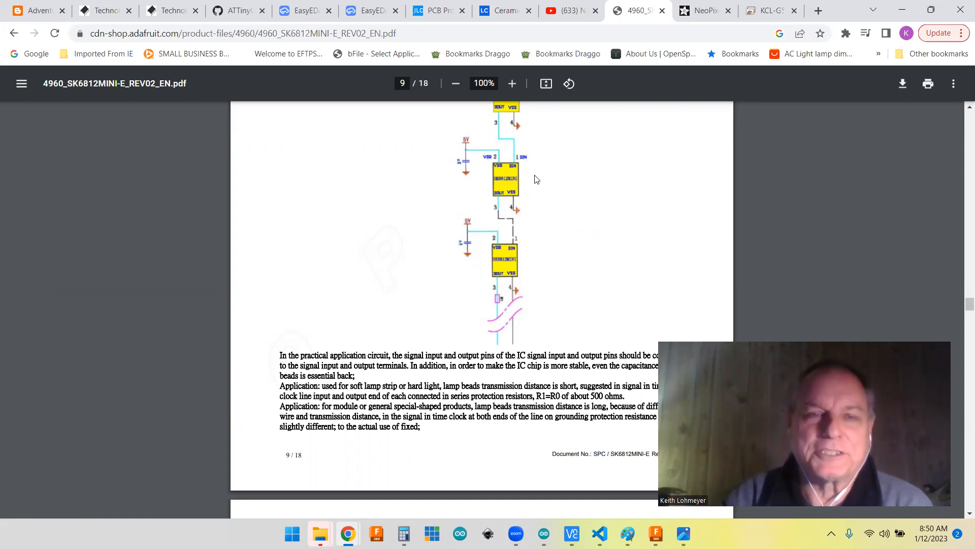
left_click(304, 10)
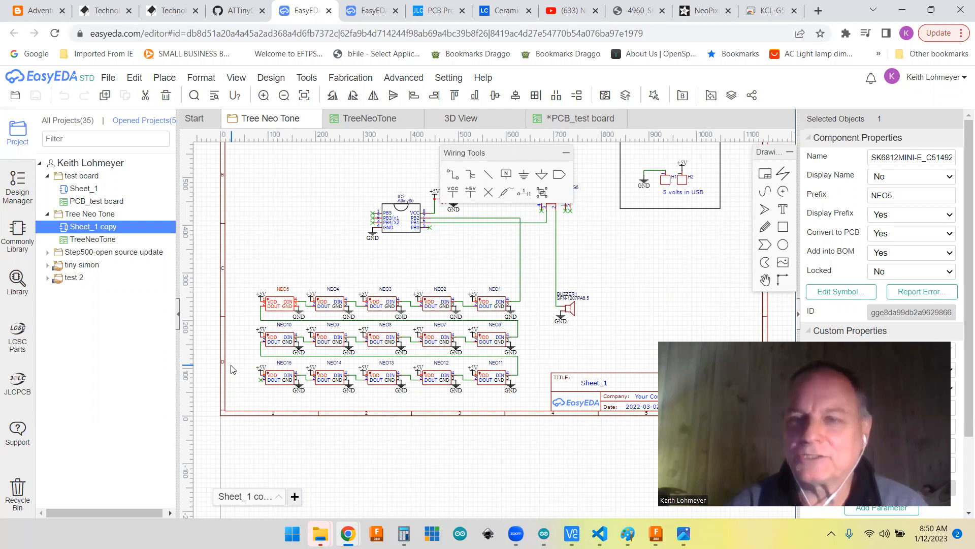
left_click(735, 14)
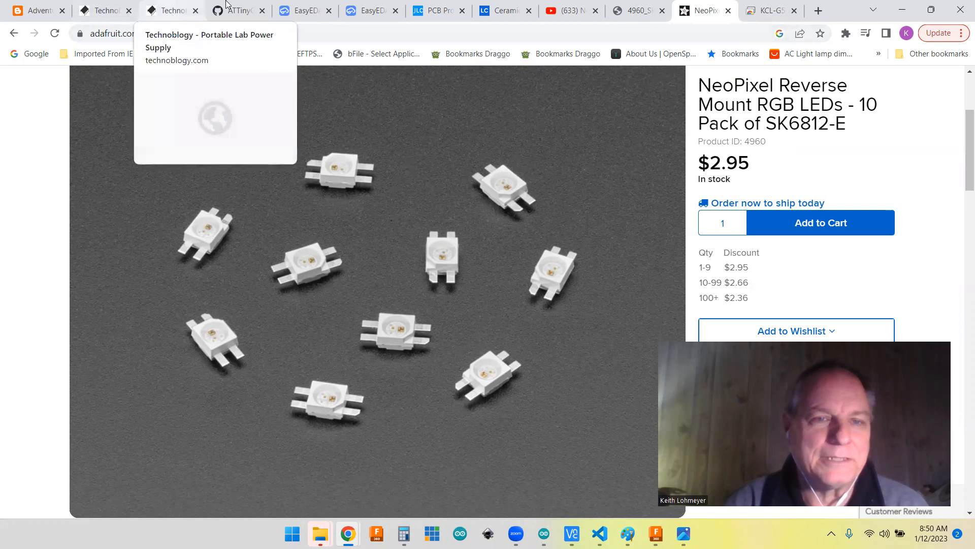
Step: Return to the Tree Neo Tone schematic and examine the Attiny85, switch, buzzer and 5 V USB circuitry
left_click(300, 15)
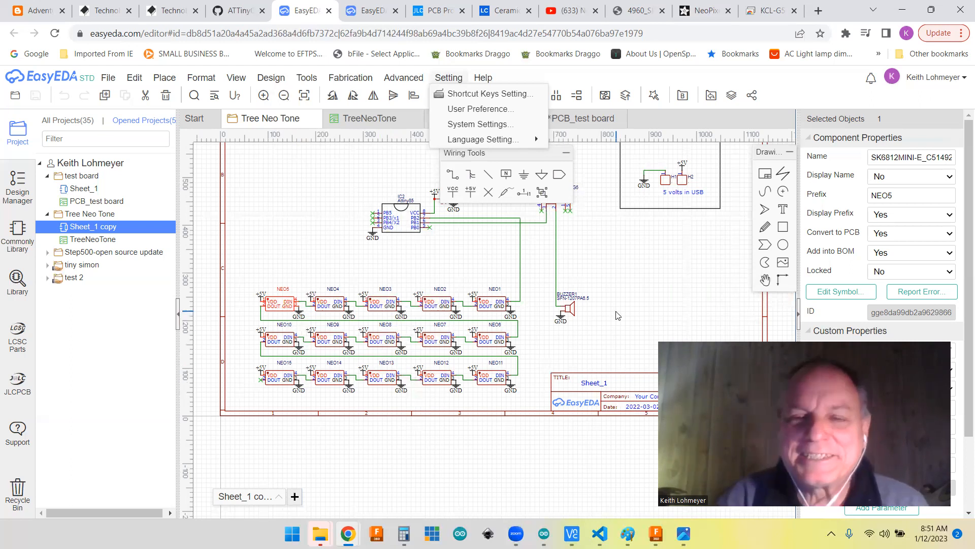
scroll(618, 316, "up", 1)
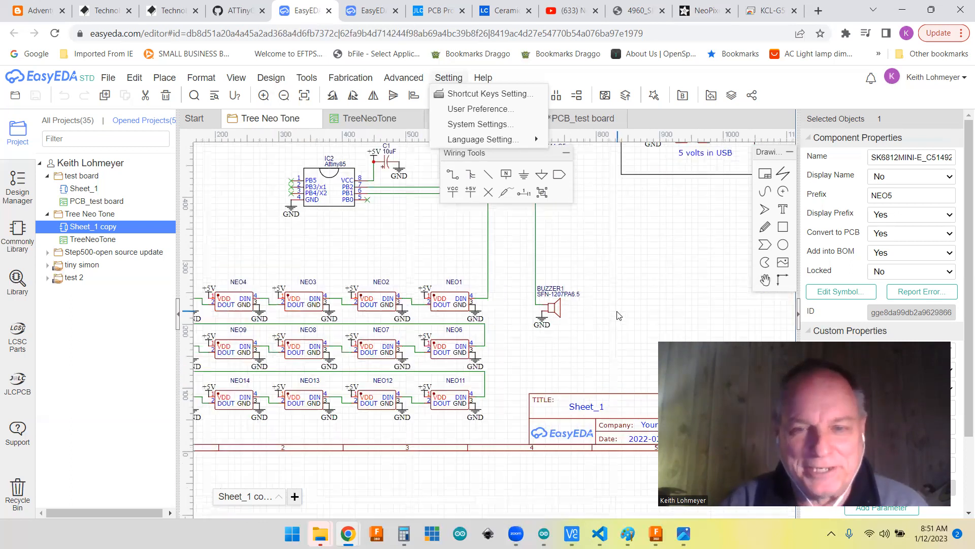
scroll(619, 315, "down", 2)
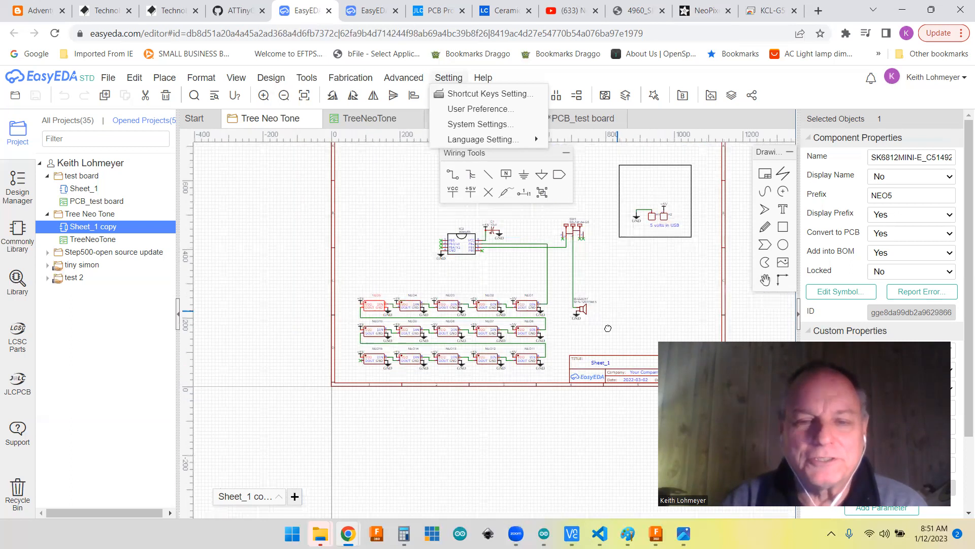
right_click_drag(500, 410, 509, 412)
scroll(517, 403, "up", 1)
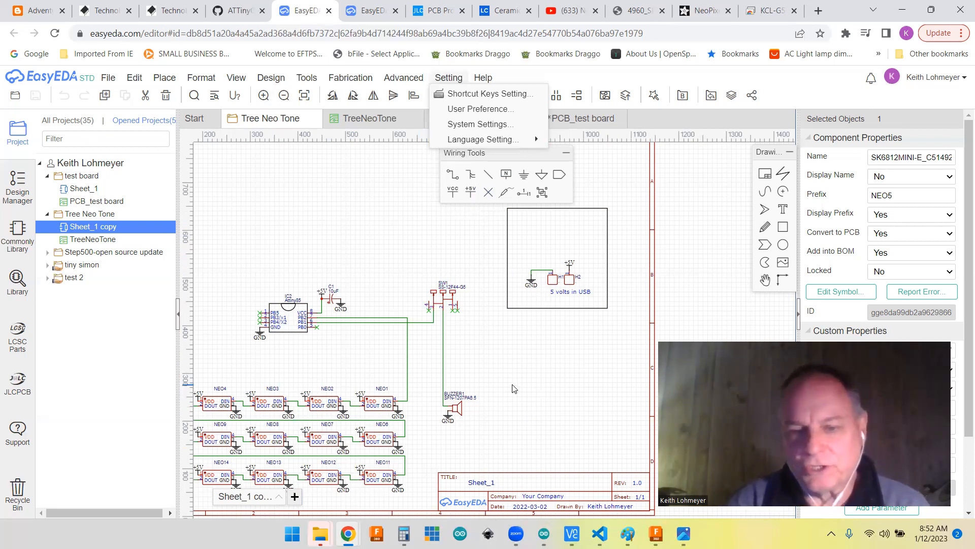
scroll(514, 389, "down", 1)
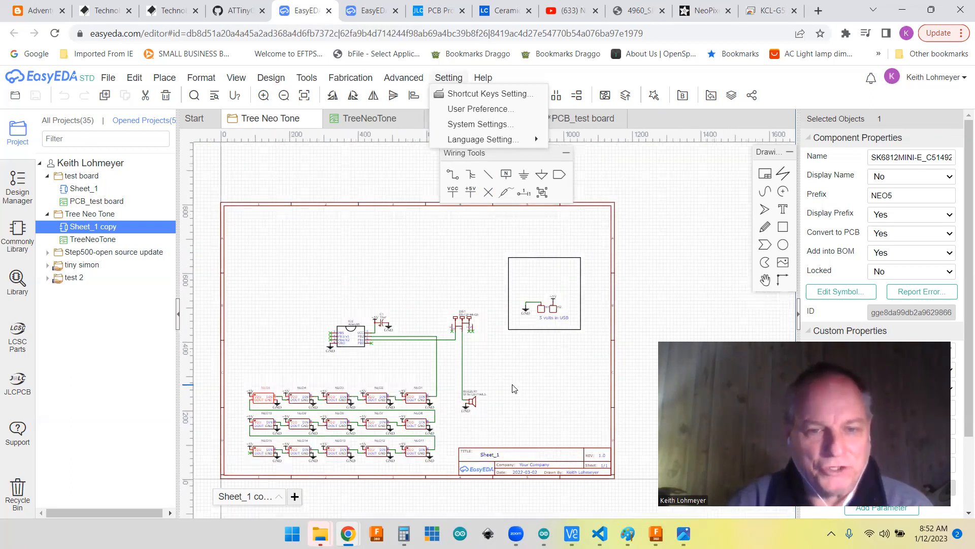
Step: Look over the whole Tree Neo Tone schematic and locate the Convert Schematic to PCB command
scroll(514, 389, "up", 1)
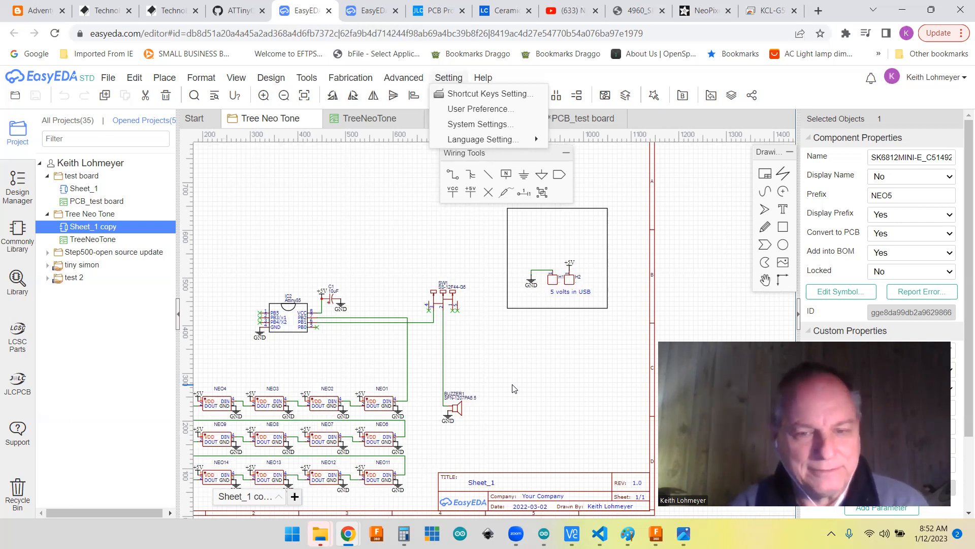
scroll(532, 386, "down", 1)
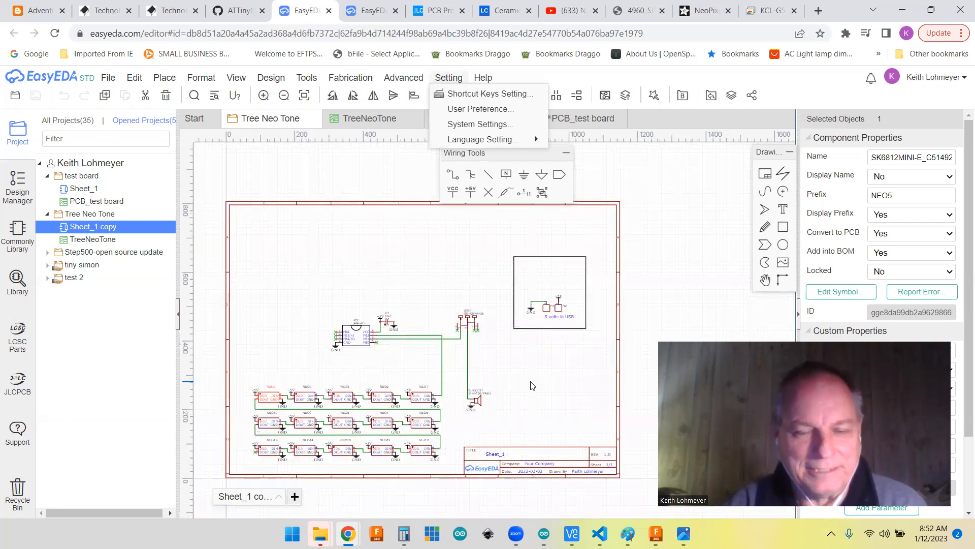
scroll(532, 386, "down", 1)
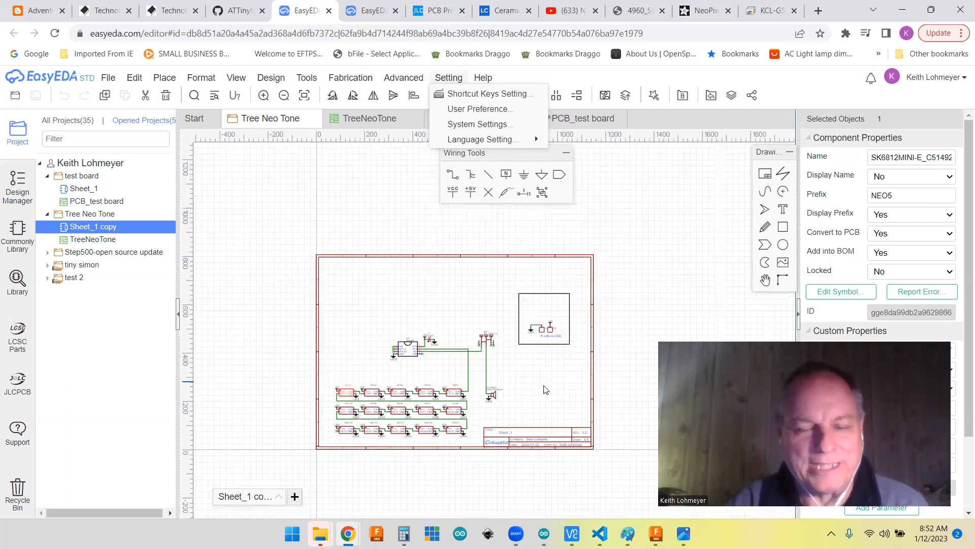
scroll(543, 388, "up", 2)
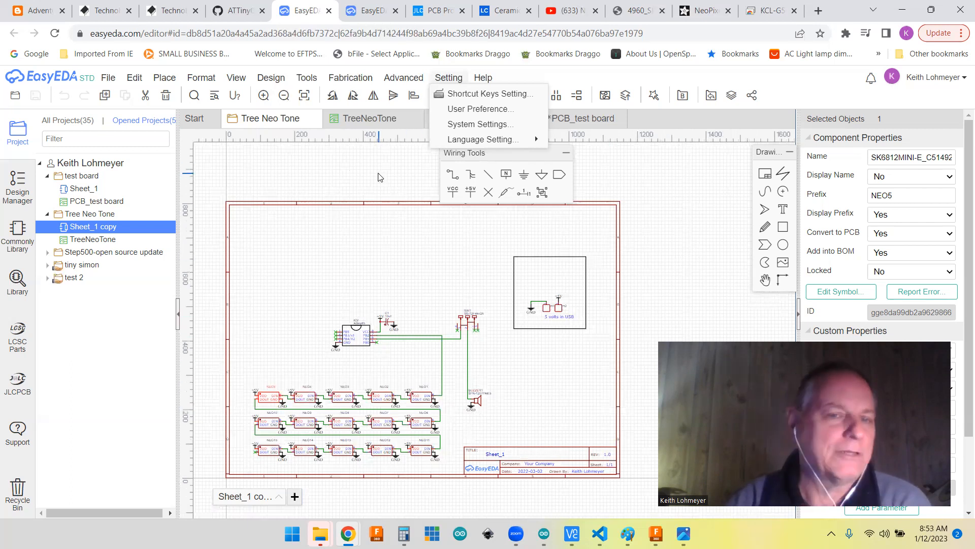
left_click(271, 77)
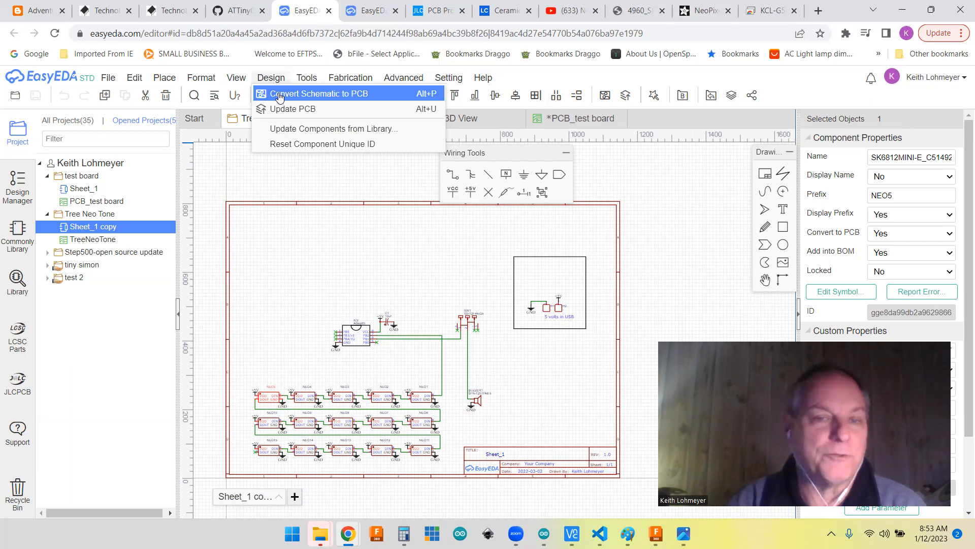
left_click(279, 95)
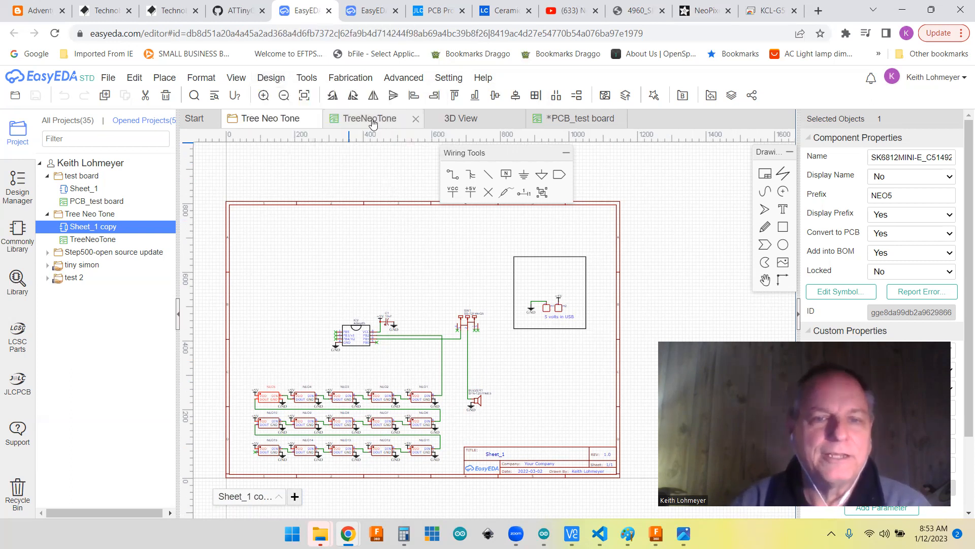
Step: Open the TreeNeoTone PCB layout, make BoardOutLine the active layer to view the tree's outline, and clear the component selection
left_click(373, 123)
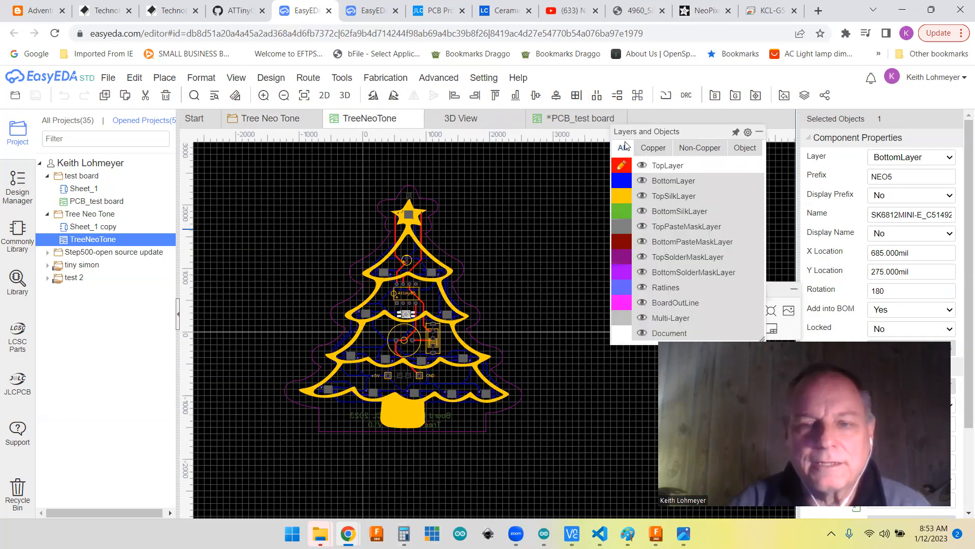
left_click(619, 317)
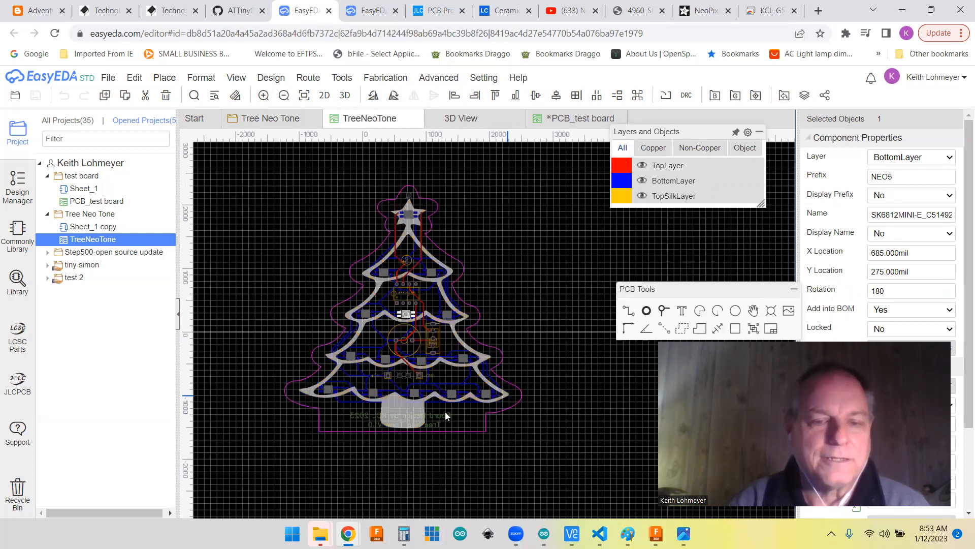
mouse_move(596, 245)
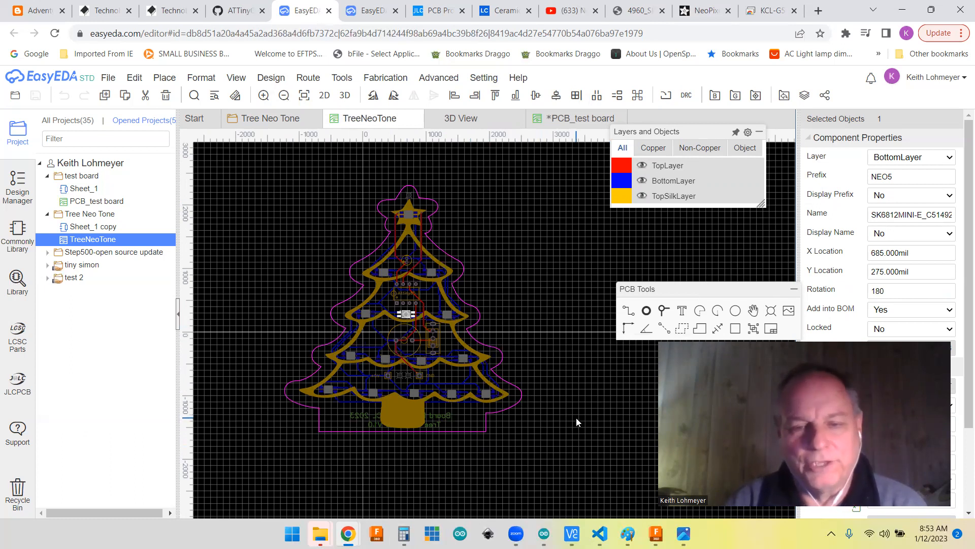
left_click(308, 77)
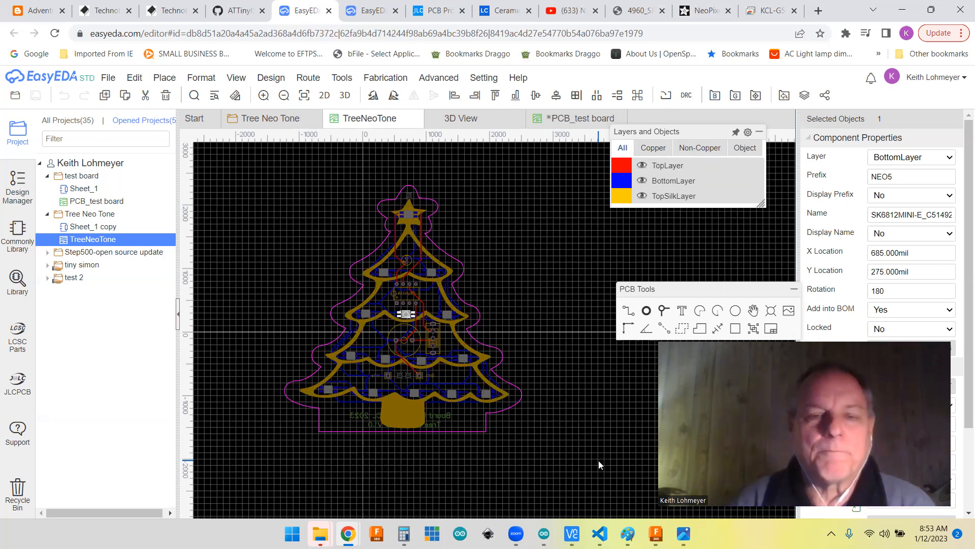
mouse_move(732, 224)
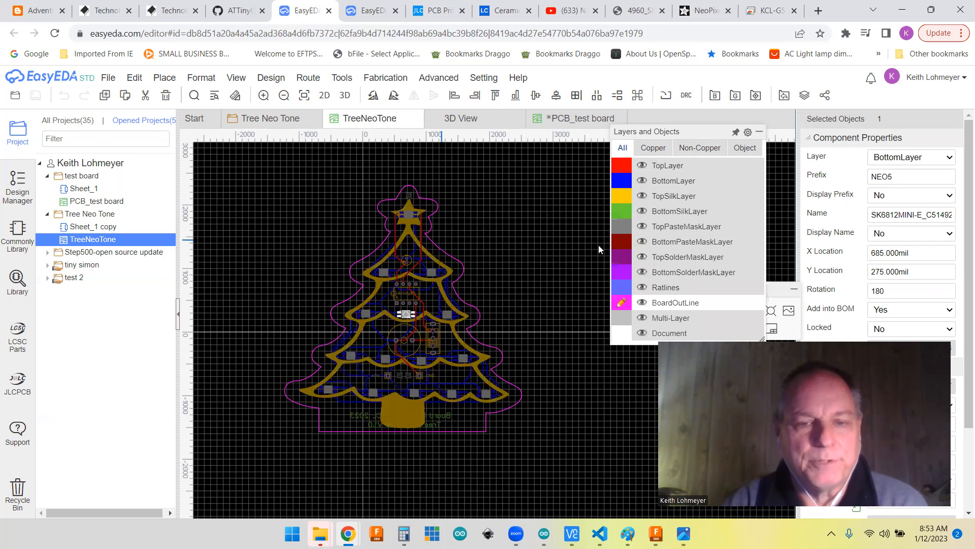
left_click(546, 216)
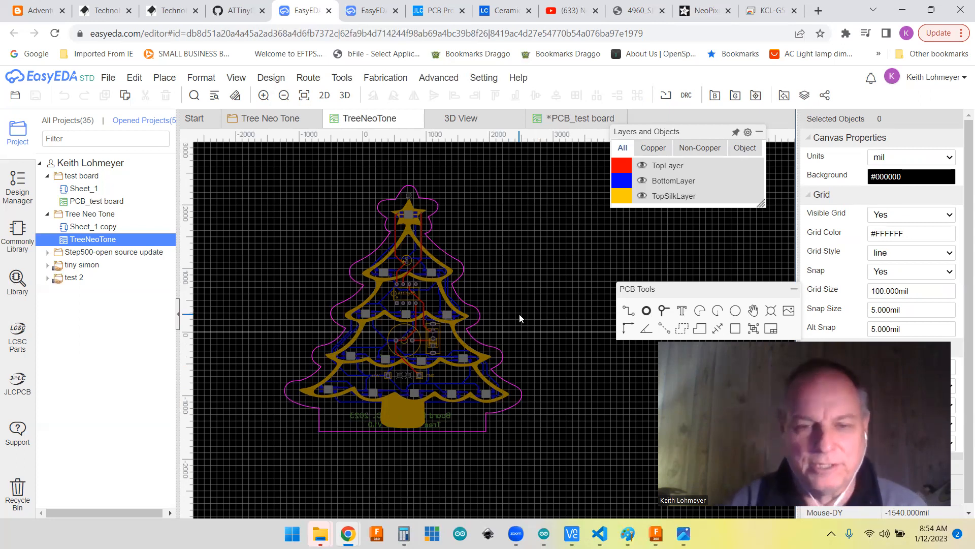
Step: Make TopLayer the active layer and examine its traces around the Attiny85, buzzer, switch and power pads
scroll(526, 312, "down", 1)
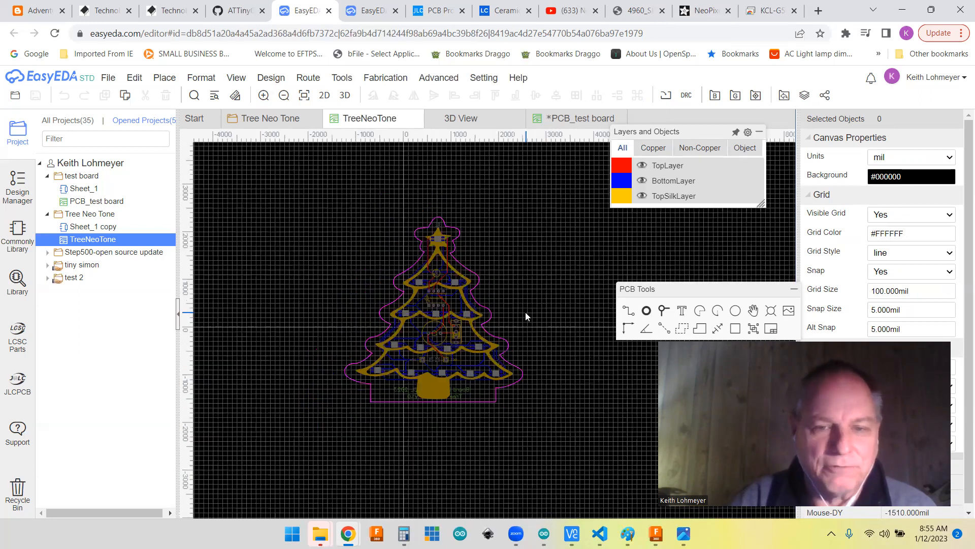
scroll(362, 263, "up", 1)
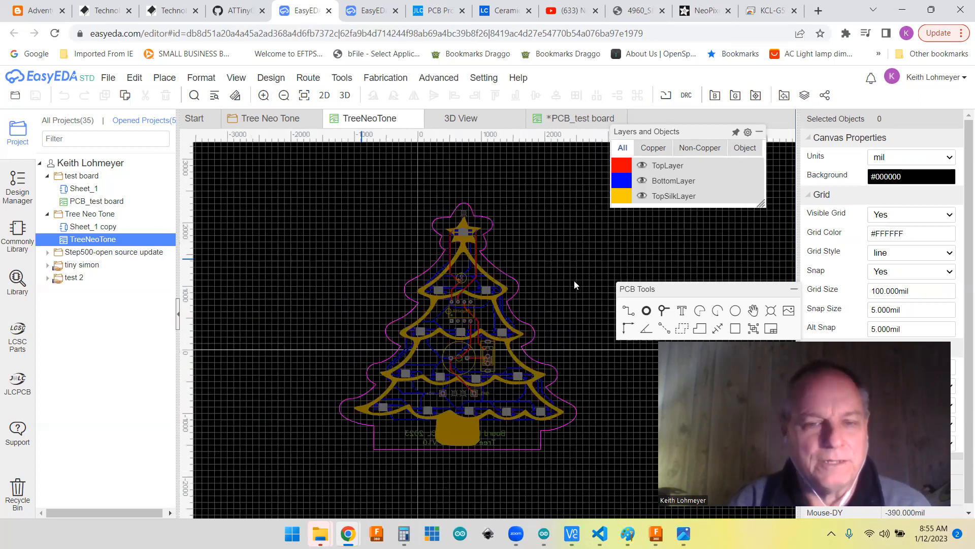
scroll(574, 280, "up", 1)
scroll(535, 269, "up", 1)
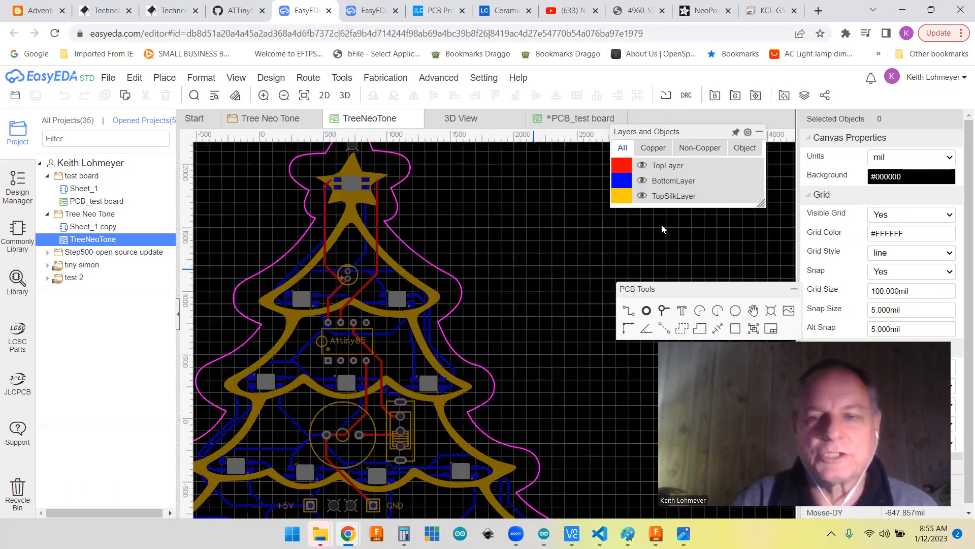
mouse_move(621, 163)
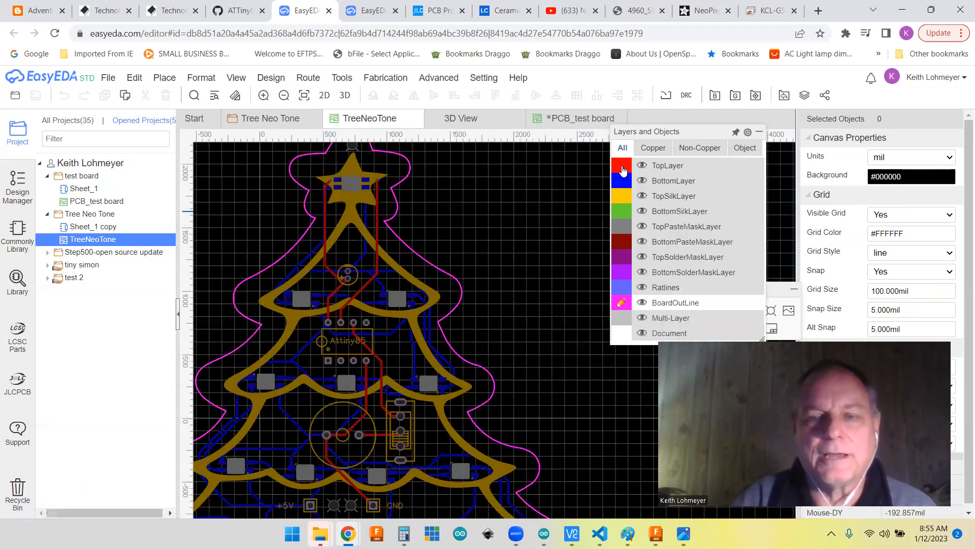
left_click(623, 168)
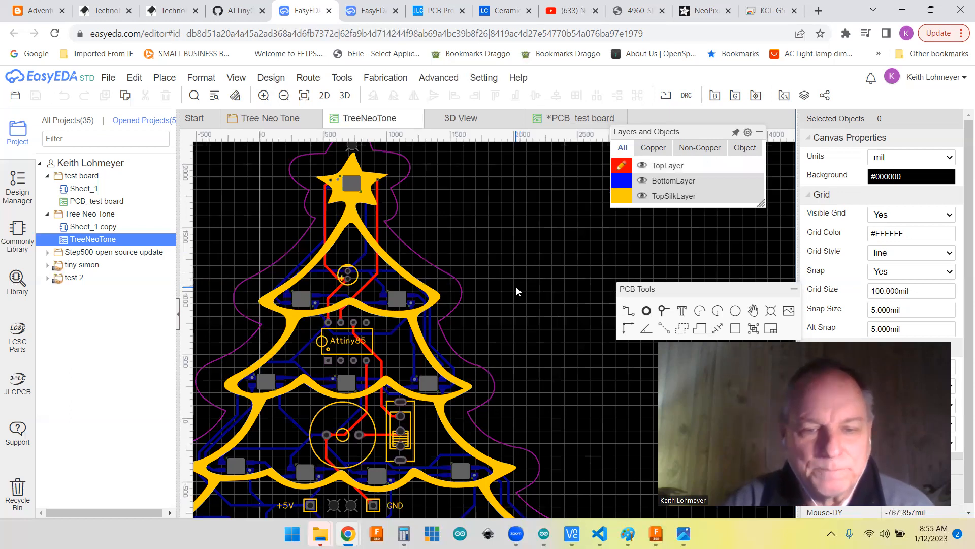
scroll(516, 286, "down", 1)
scroll(517, 287, "up", 1)
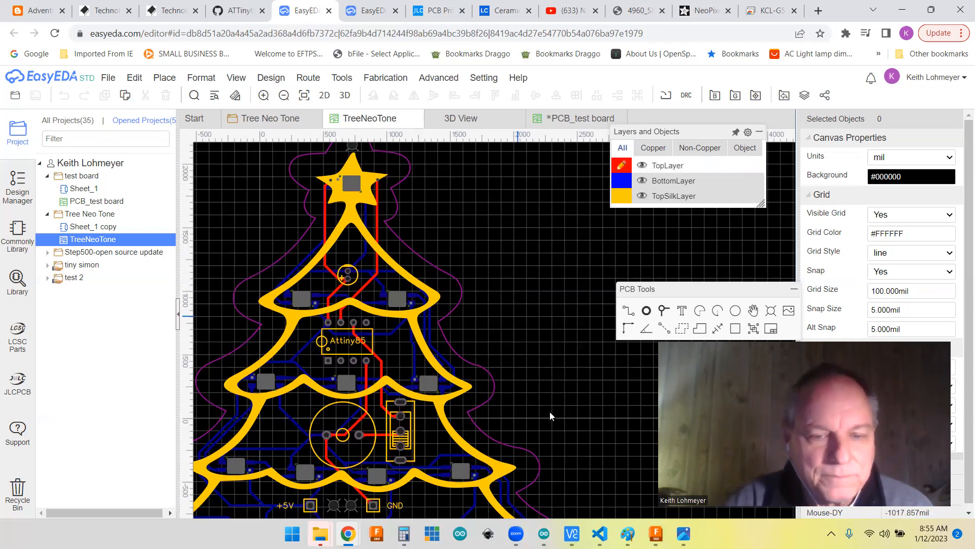
right_click_drag(555, 384, 597, 340)
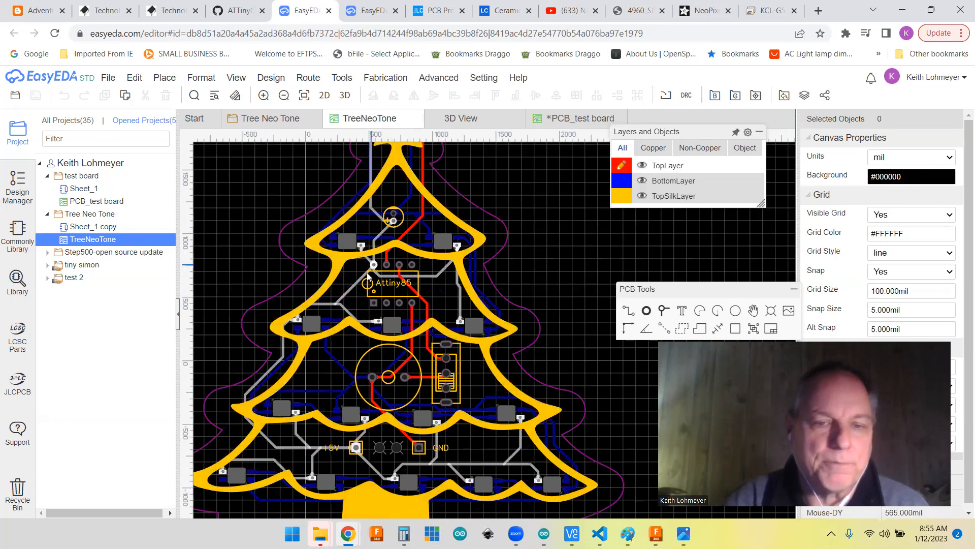
Step: Make BottomLayer the active layer and examine the traces linking the NeoPixels across the whole tree board
key("b")
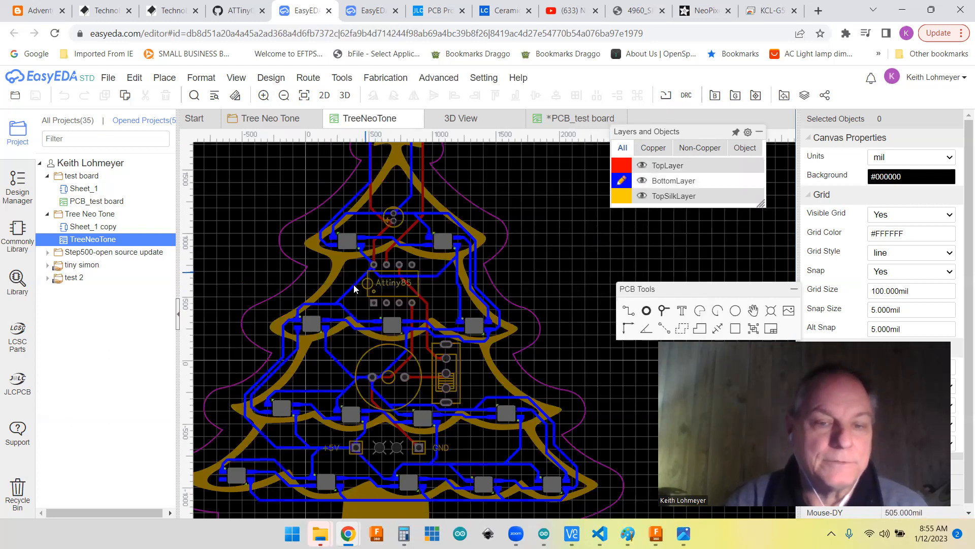
mouse_move(337, 305)
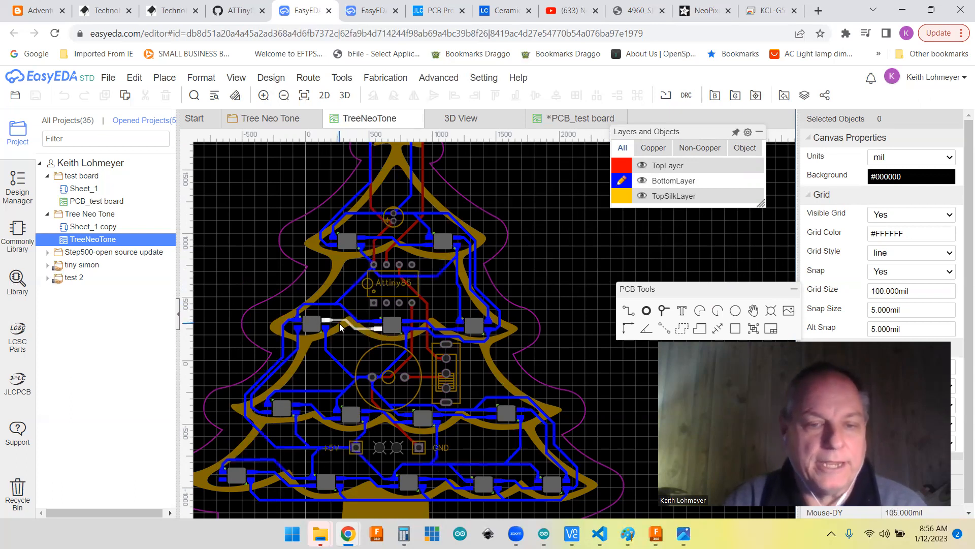
mouse_move(340, 325)
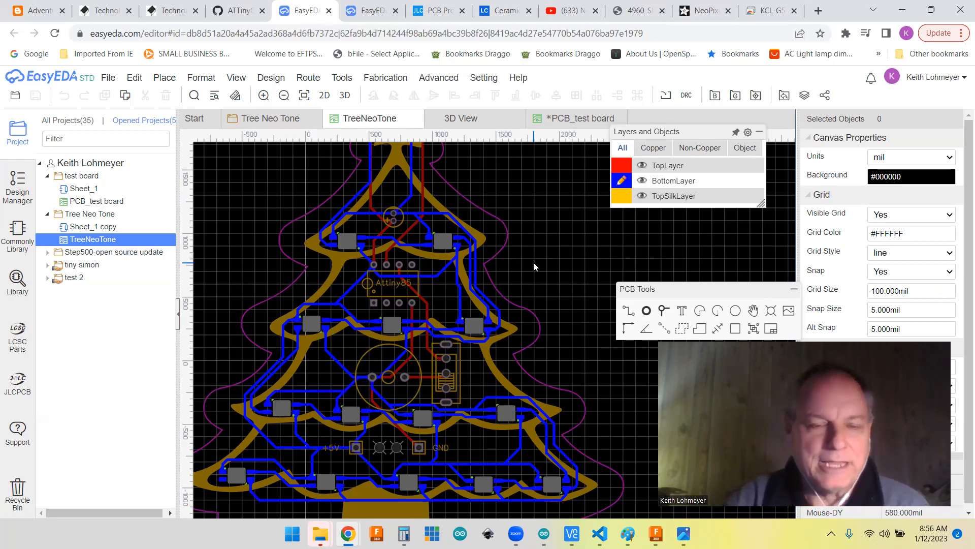
scroll(534, 262, "up", 1)
scroll(533, 262, "down", 3)
right_click_drag(570, 239, 497, 278)
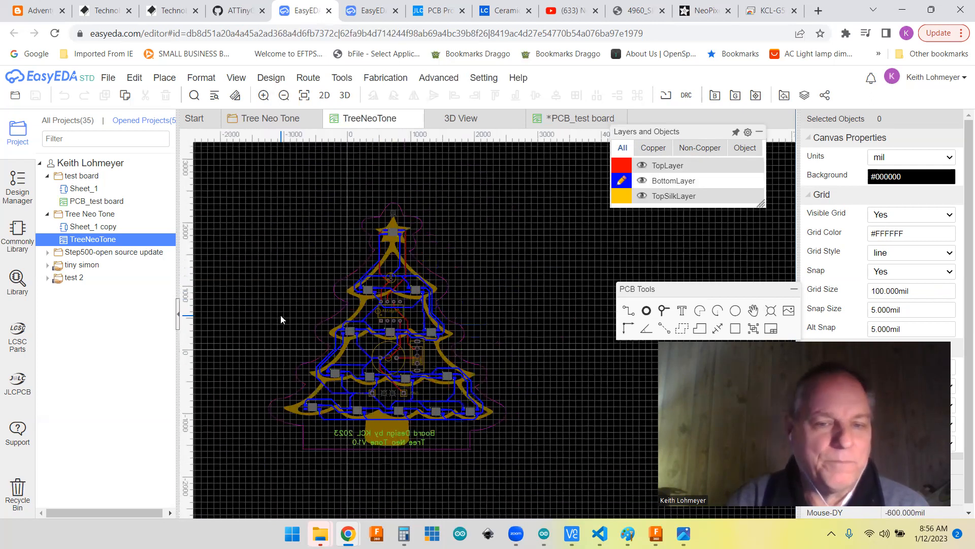
scroll(280, 318, "up", 1)
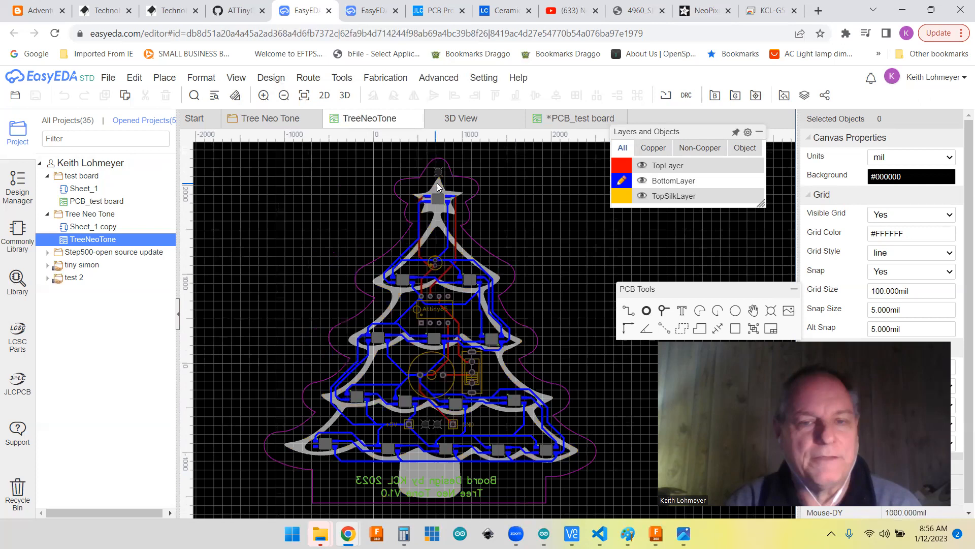
Step: Open the board's 3D view and turn it from the back to show the silkscreened front
mouse_move(236, 77)
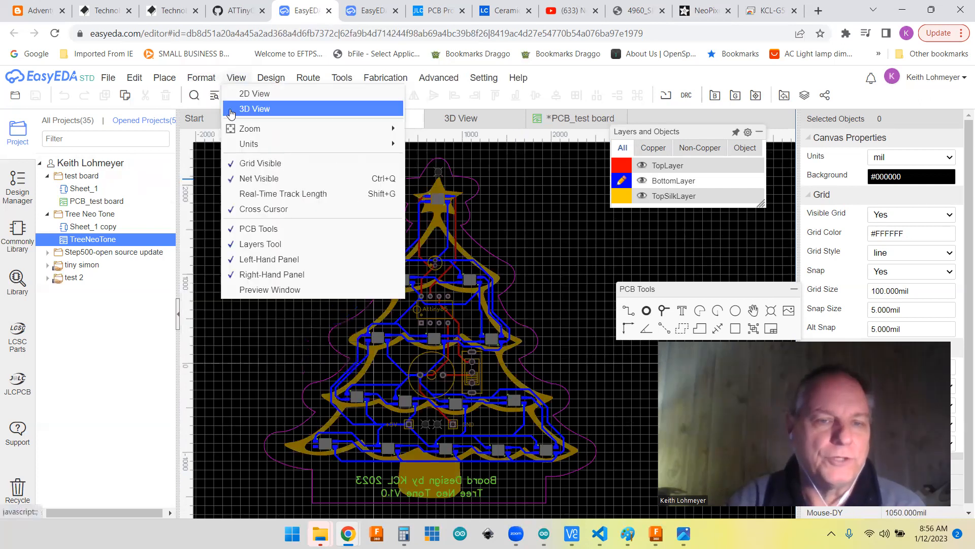
left_click(474, 118)
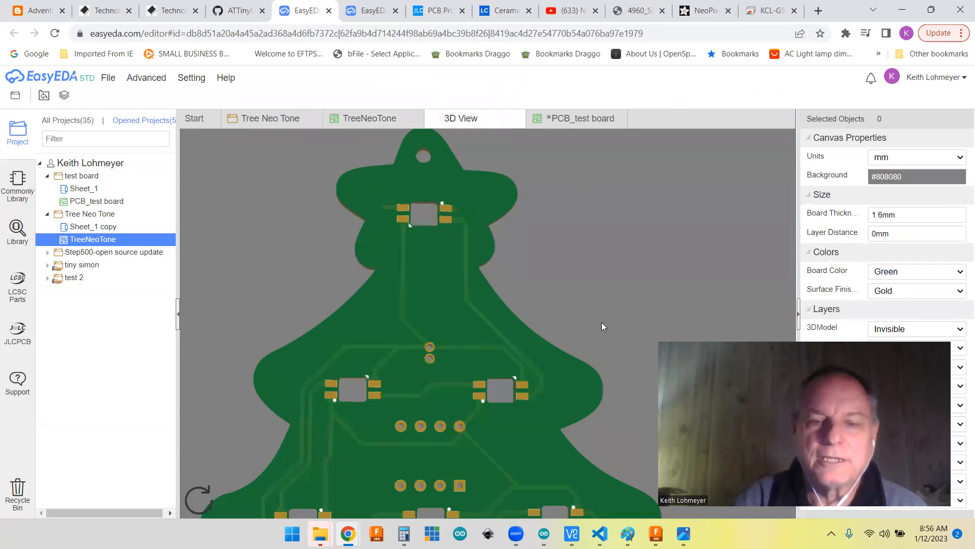
scroll(601, 322, "down", 5)
left_click_drag(477, 401, 512, 282)
left_click_drag(392, 286, 1, 262)
left_click_drag(394, 315, 294, 342)
scroll(590, 384, "up", 5)
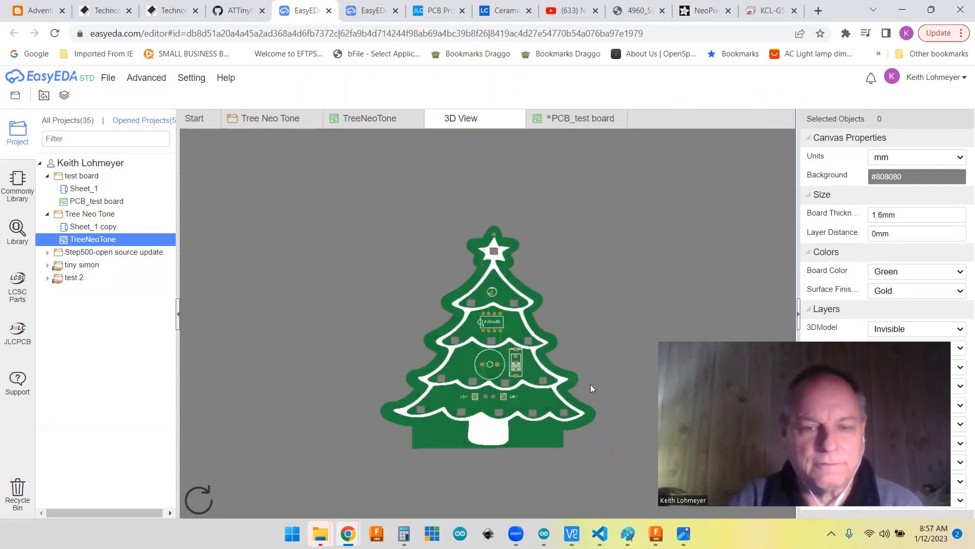
Step: Rotate the 3D board to inspect the NeoPixel pads on the back, and return to the front side
left_click_drag(542, 356, 539, 387)
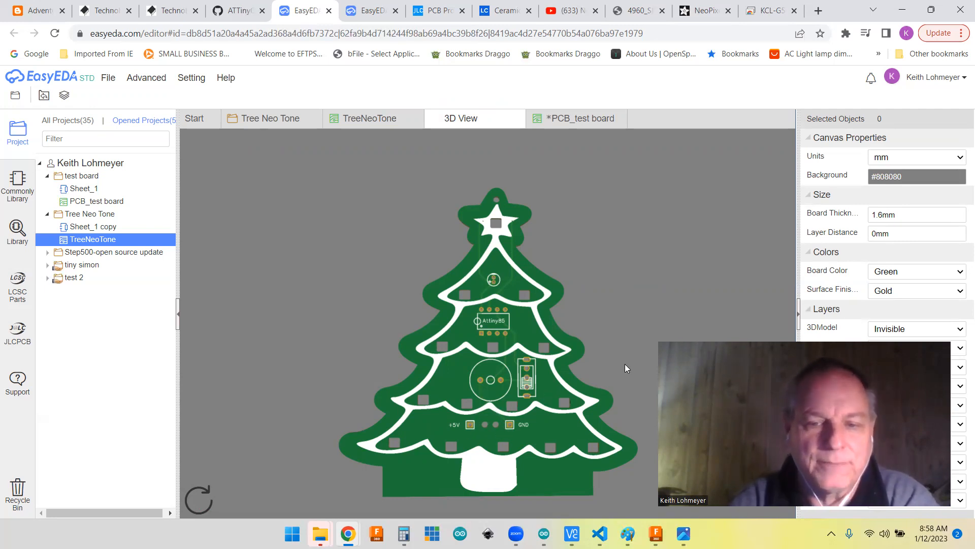
left_click_drag(614, 354, 4, 315)
left_click_drag(384, 289, 520, 341)
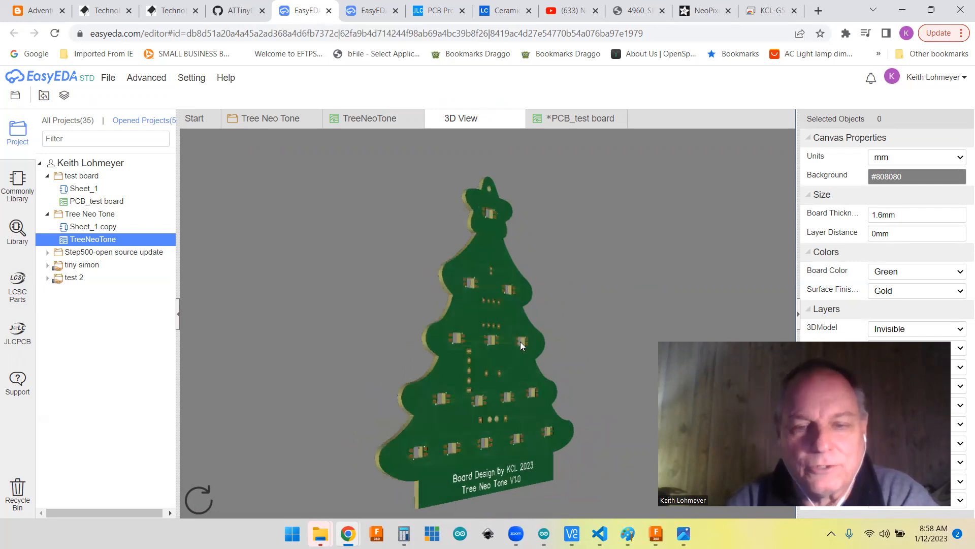
left_click_drag(388, 346, 252, 318)
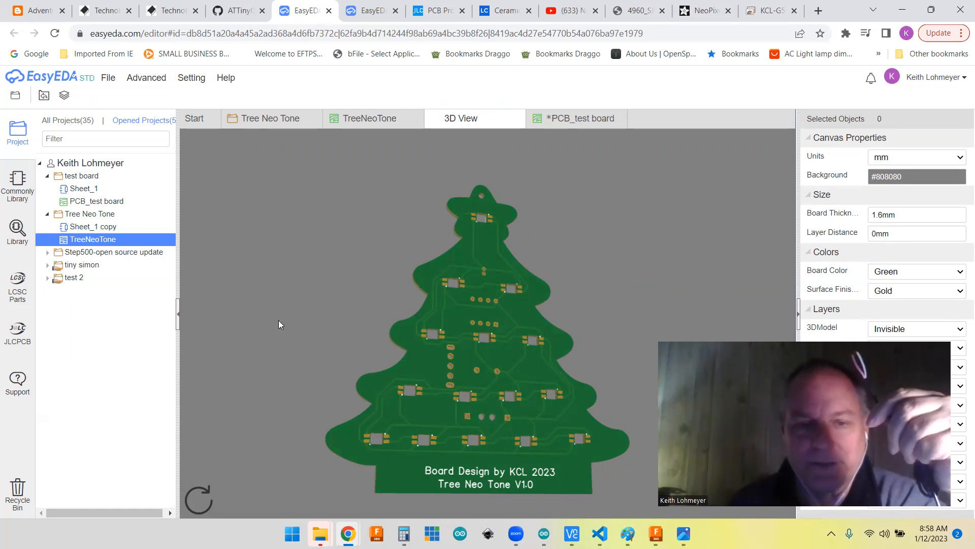
left_click_drag(318, 344, 953, 340)
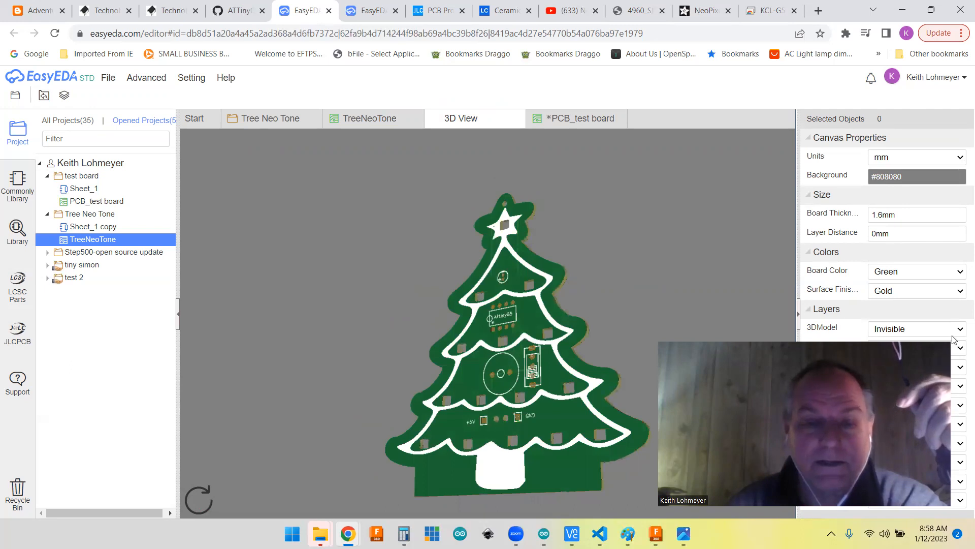
left_click_drag(326, 392, 496, 421)
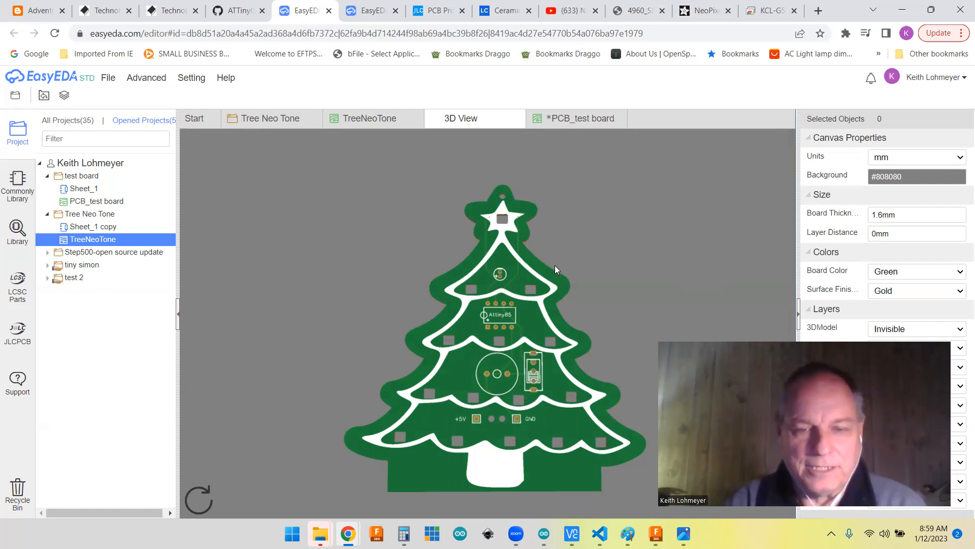
Step: Inspect the front component positions in 3D, and flip the board to view the back with its NeoPixel pads and text
right_click_drag(642, 325, 601, 282)
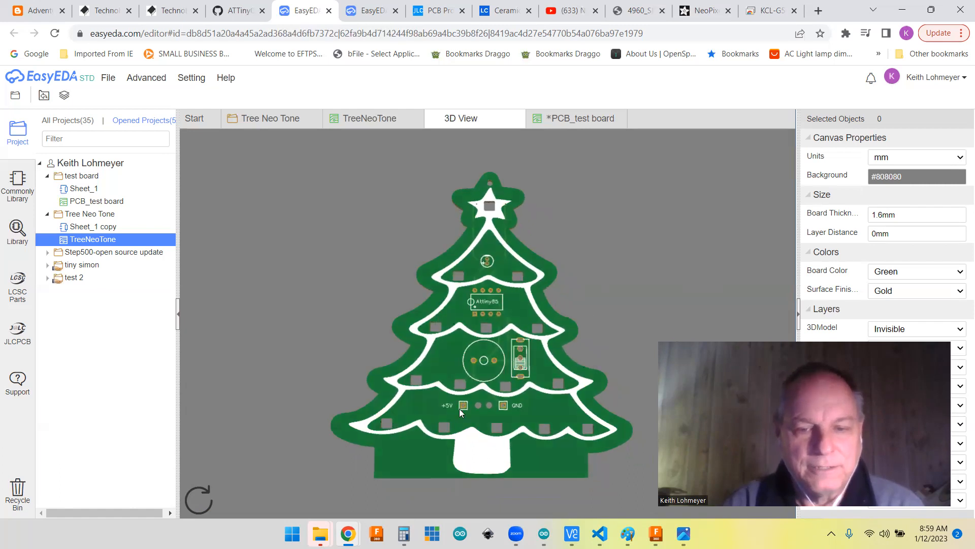
left_click_drag(644, 237, 555, 375)
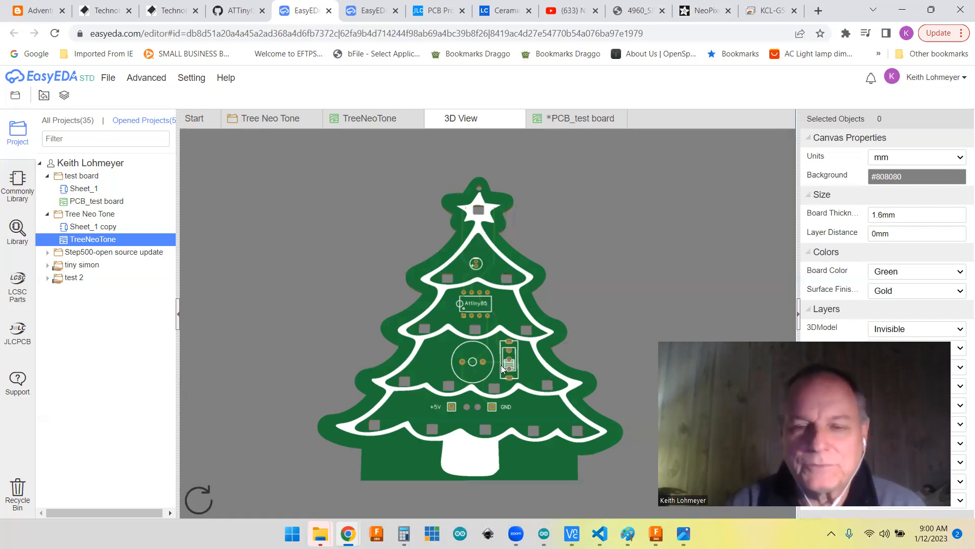
right_click_drag(593, 313, 591, 287)
left_click_drag(591, 288, 5, 367)
left_click_drag(603, 395, 320, 361)
scroll(487, 350, "up", 1)
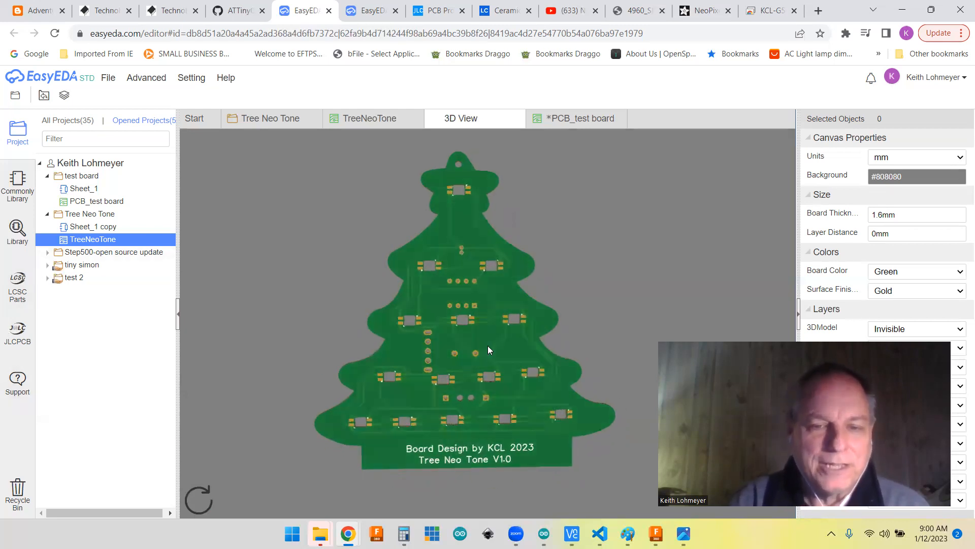
Step: Examine the NeoPixel cutouts, solder pads and through-holes in the middle of the tree board's back up close in 3D
scroll(488, 350, "down", 2)
scroll(480, 345, "up", 4)
scroll(478, 345, "up", 2)
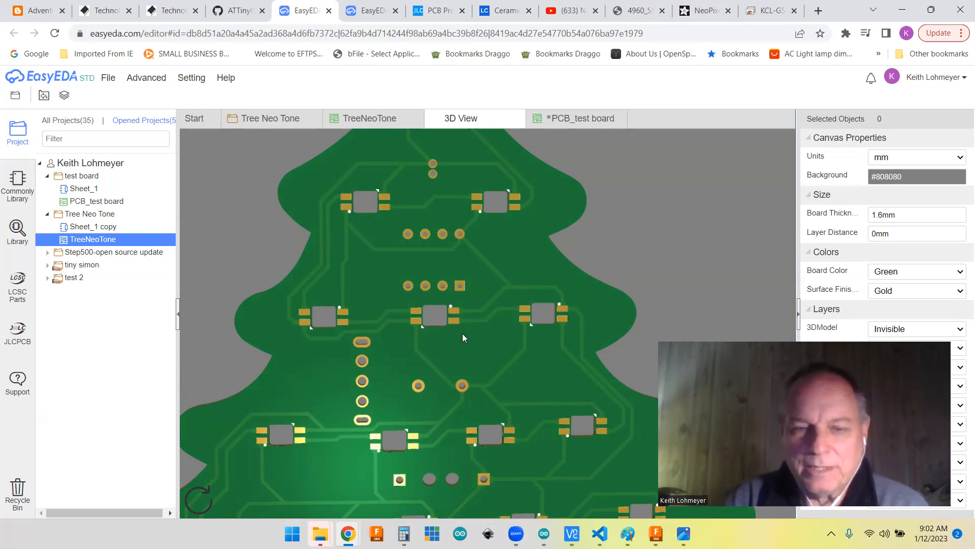
scroll(462, 334, "up", 2)
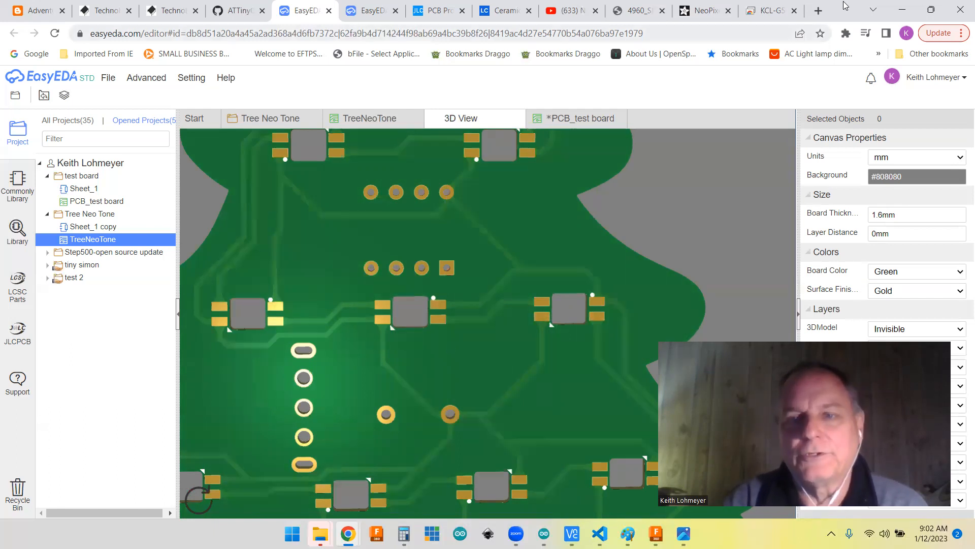
Step: Check the Adafruit page for the NeoPixel Reverse Mount RGB LEDs, and return to EasyEDA's 3D view to see the whole back of the board
left_click(715, 14)
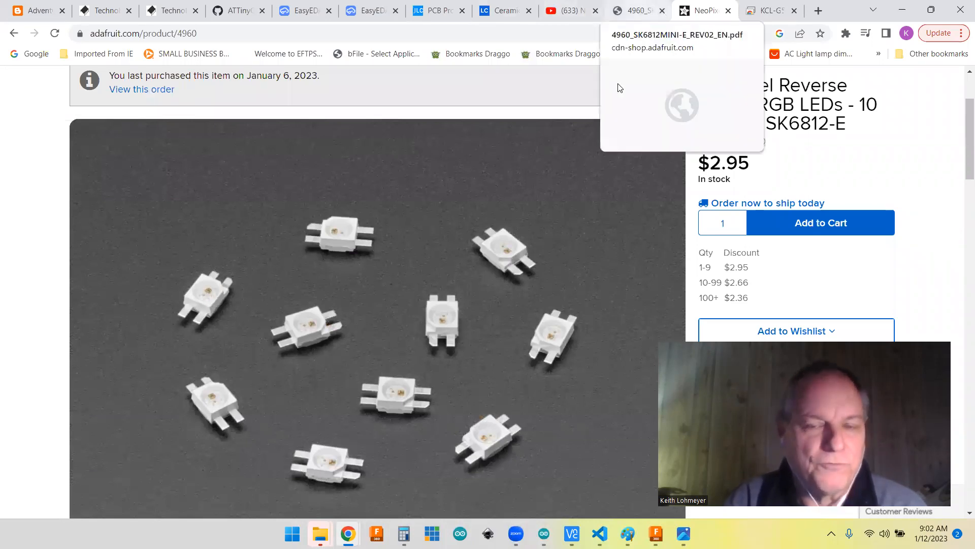
left_click(305, 10)
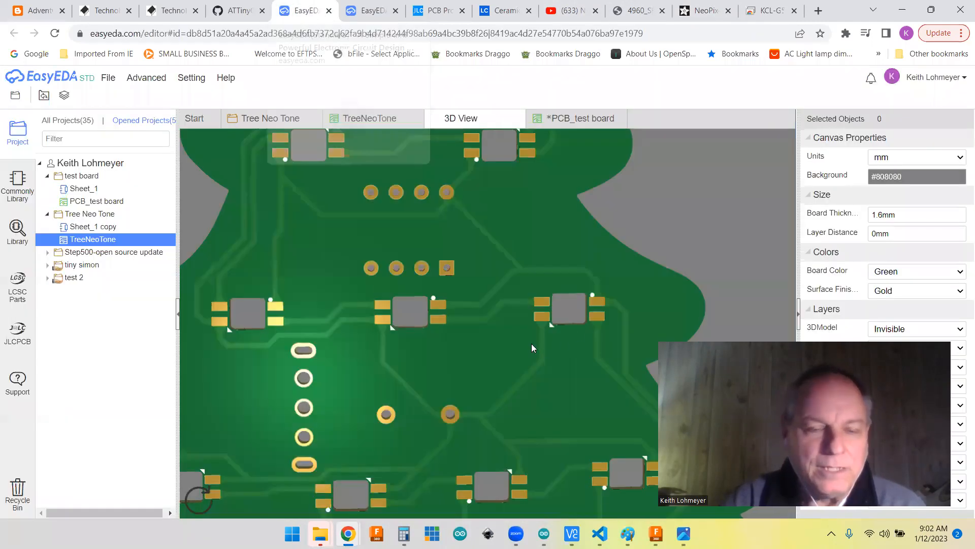
scroll(532, 343, "down", 5)
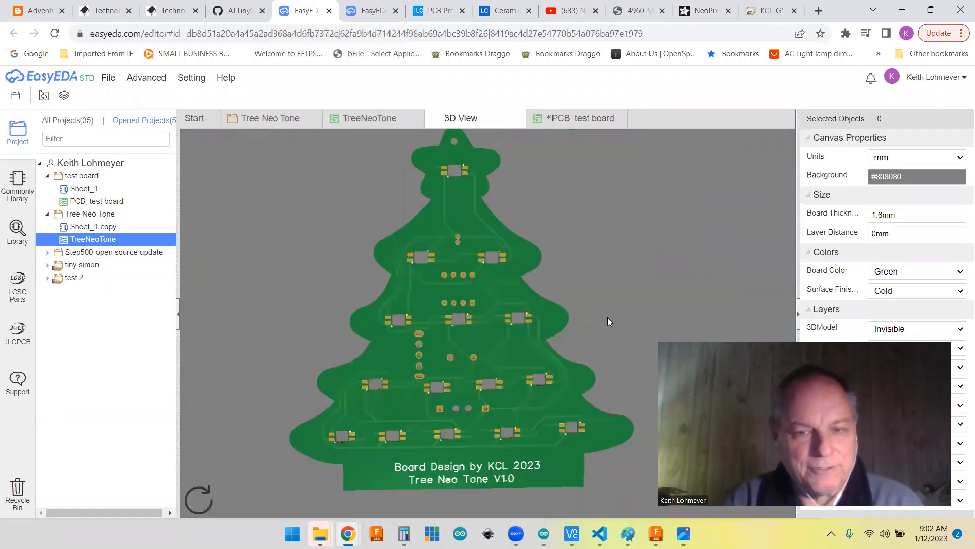
scroll(572, 316, "up", 1)
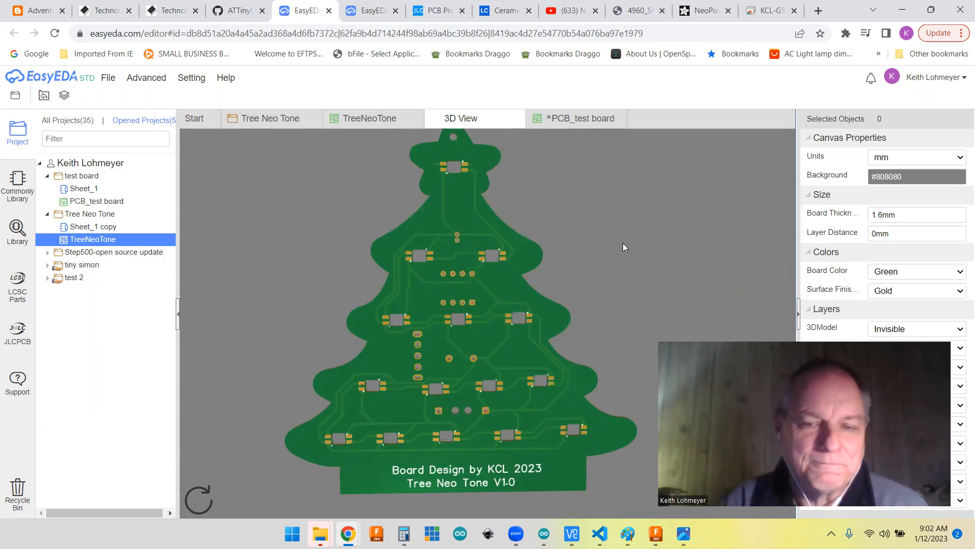
scroll(623, 235, "down", 1)
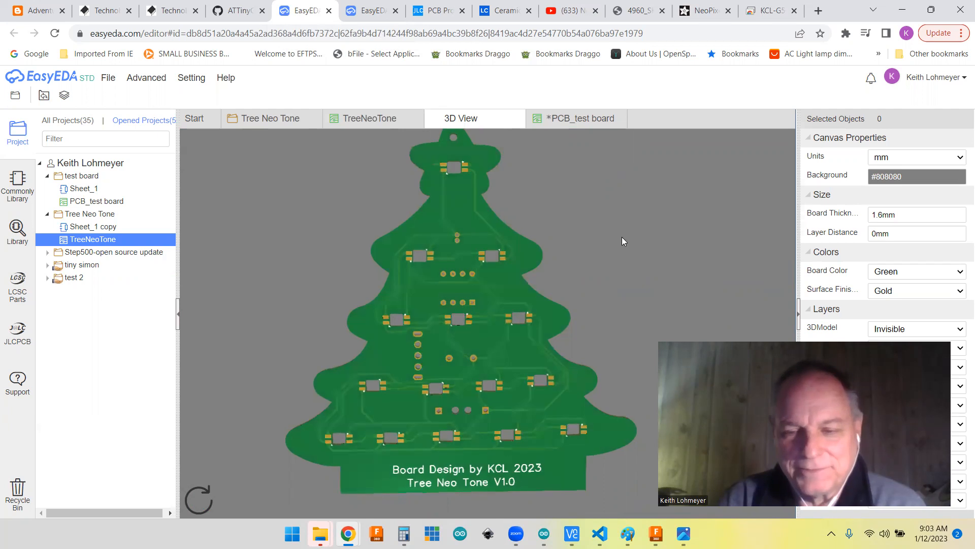
scroll(615, 307, "down", 1)
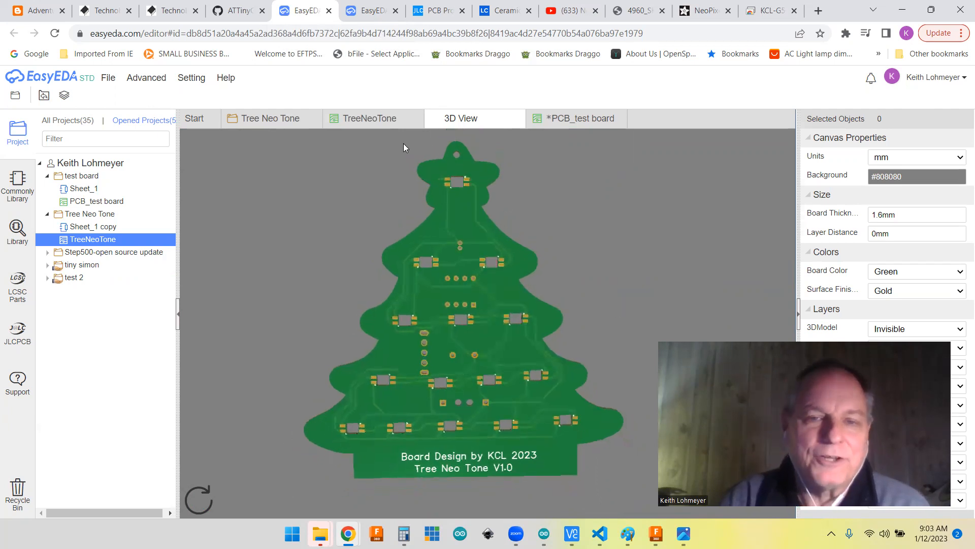